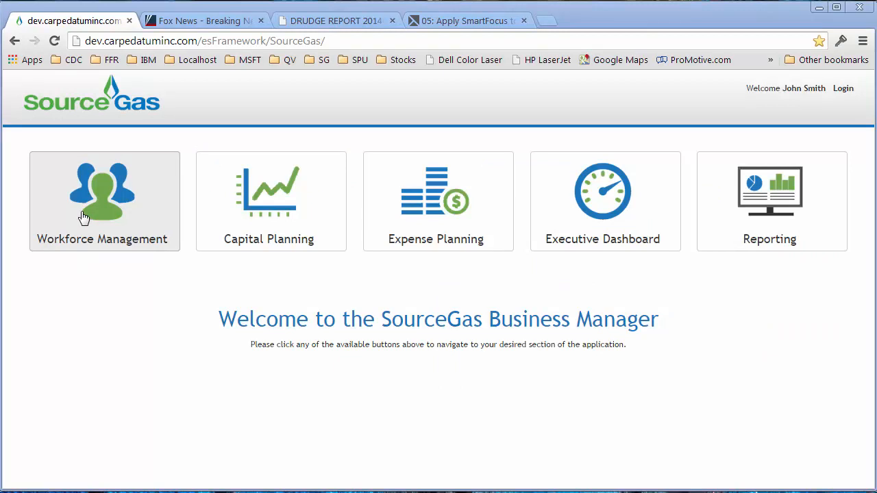
Open the workforce list in Workforce Management for the Information Tech.-IT - SG00/8000 cost center under CFO Organization
left_click(84, 217)
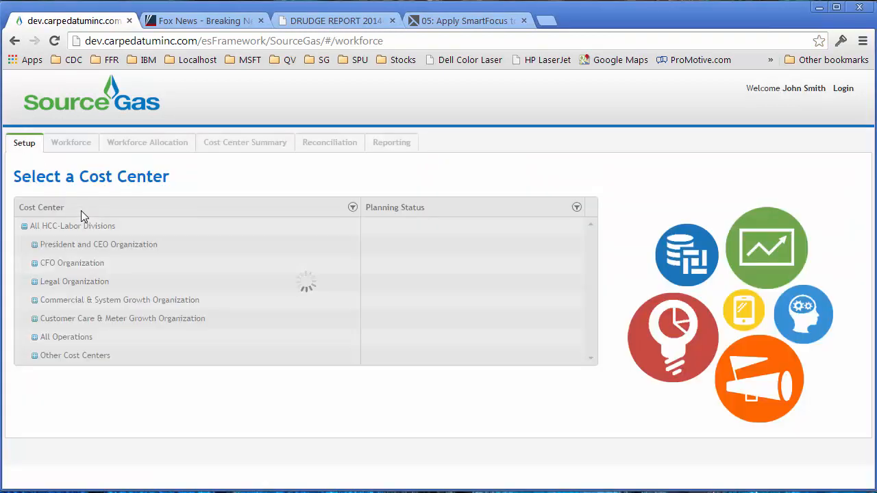
left_click(34, 264)
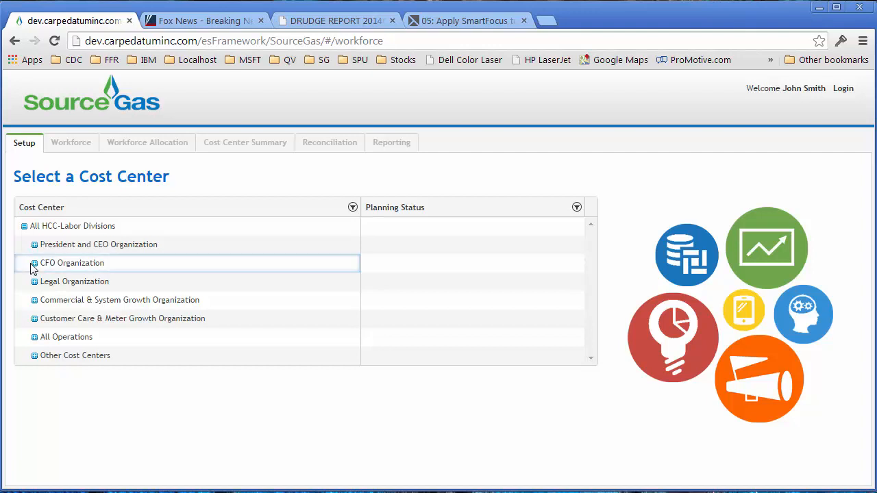
left_click(98, 299)
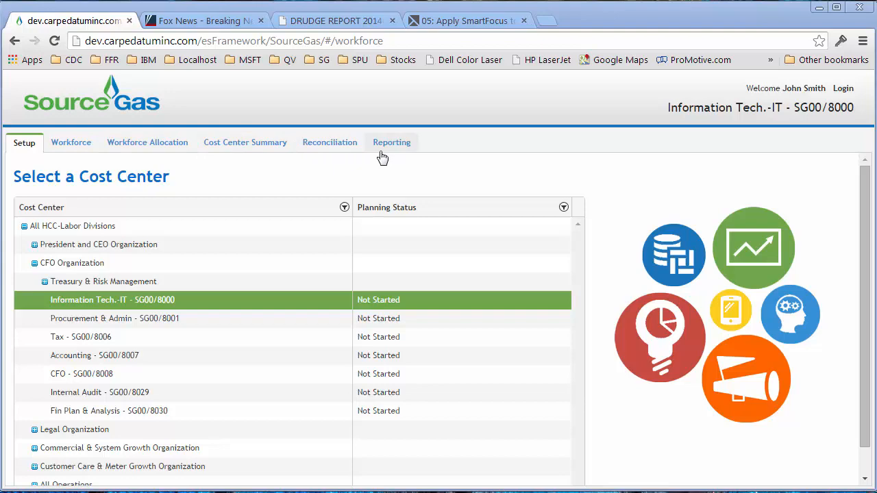
left_click(71, 148)
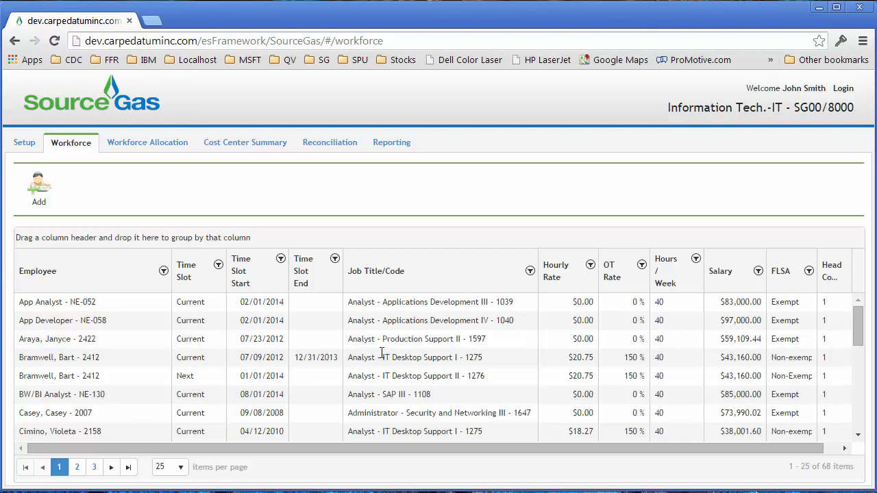
Sort the workforce list by employee in ascending and descending order, and clear the sorting
left_click(63, 274)
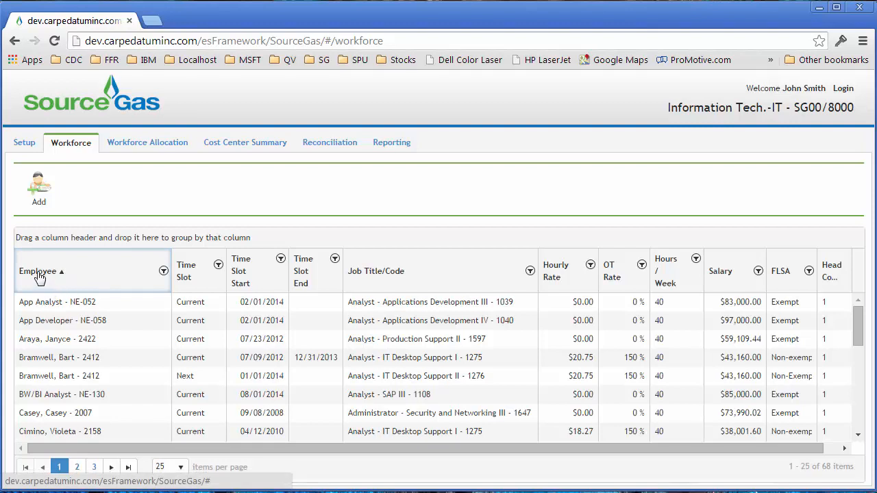
left_click(39, 274)
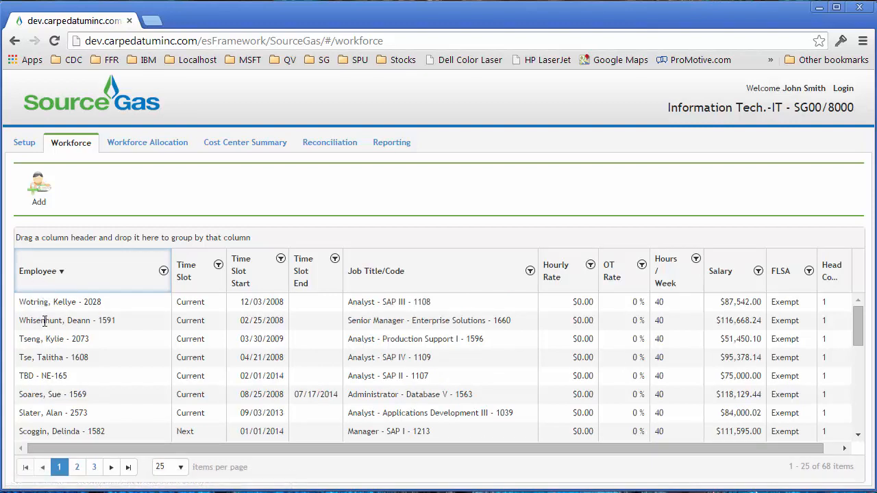
left_click(39, 274)
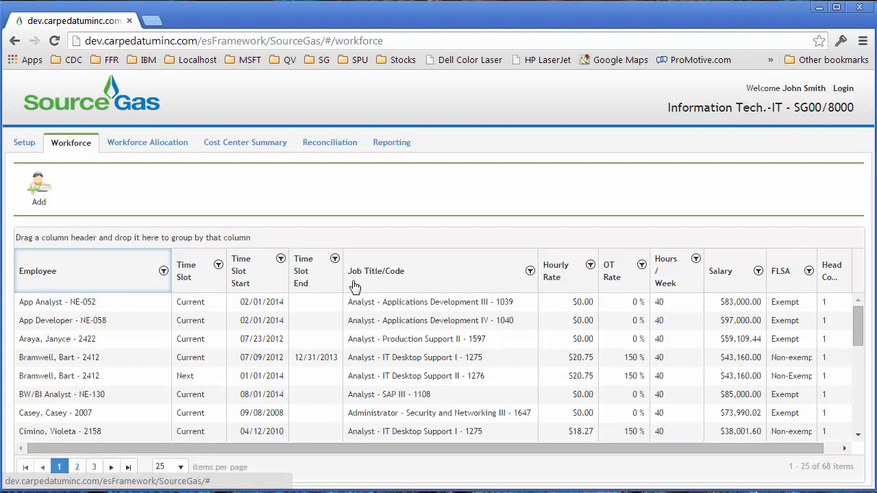
Check the filter options for Job Title/Code, group the workforce list by that column and remove the grouping
left_click(530, 272)
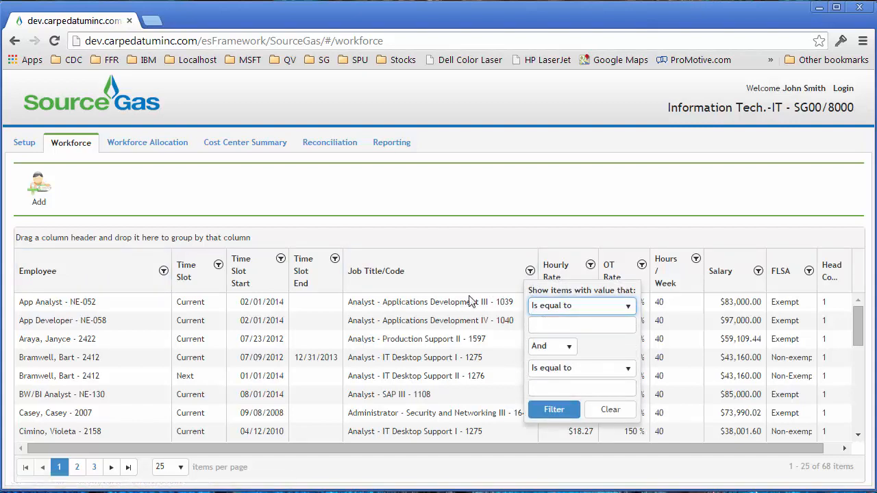
left_click(530, 273)
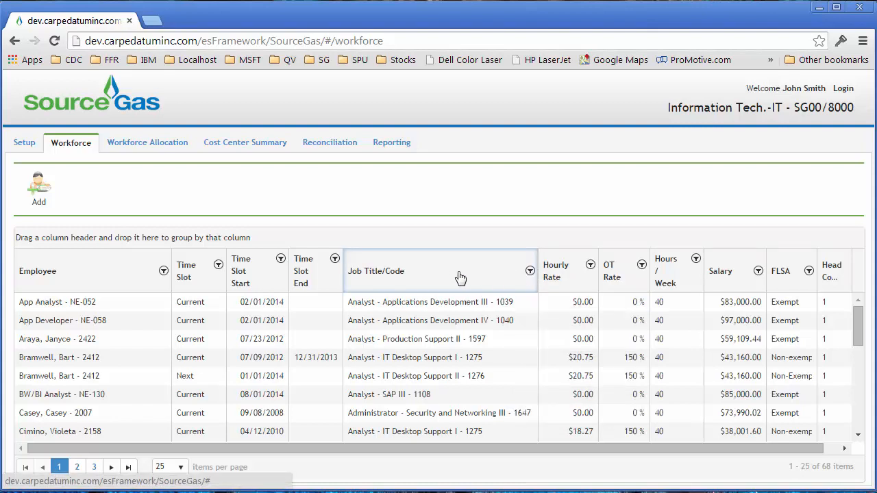
left_click_drag(434, 278, 381, 248)
scroll(114, 375, "down", 2)
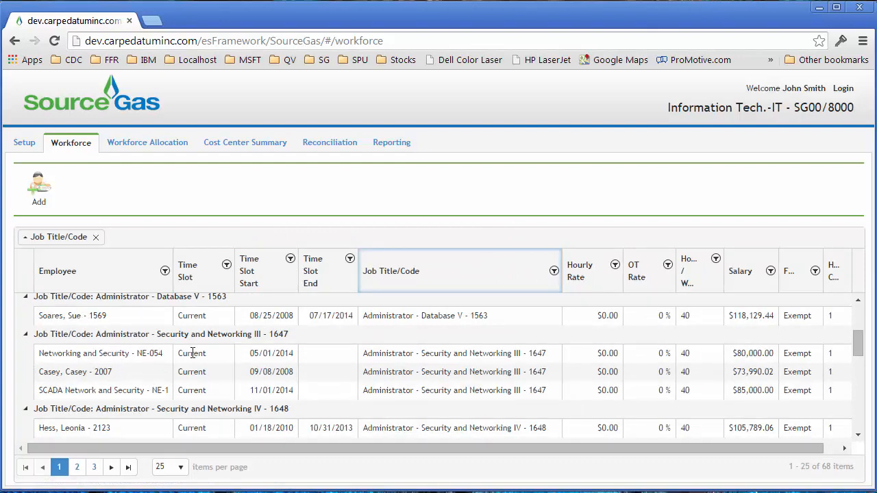
left_click(96, 239)
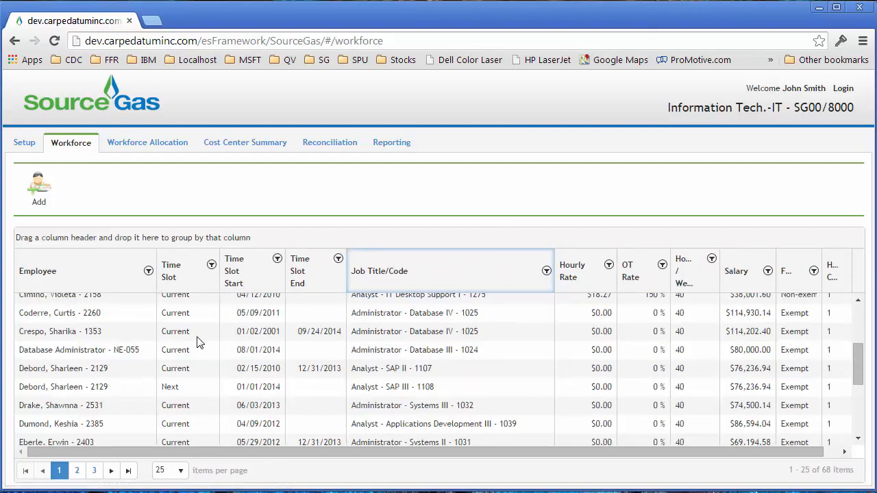
scroll(151, 359, "up", 1)
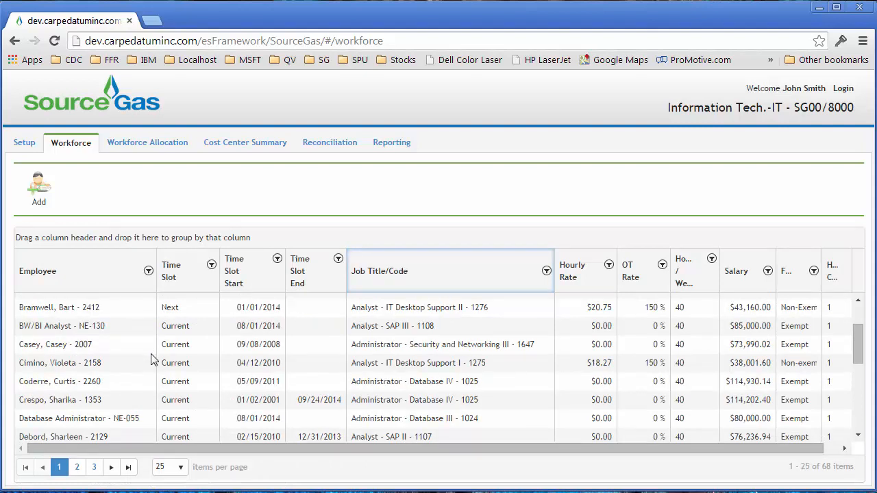
Select the Administrator - Security and Networking III employee whose time slot starts 09/08/2008, and view and hide the employee's details
left_click(73, 347)
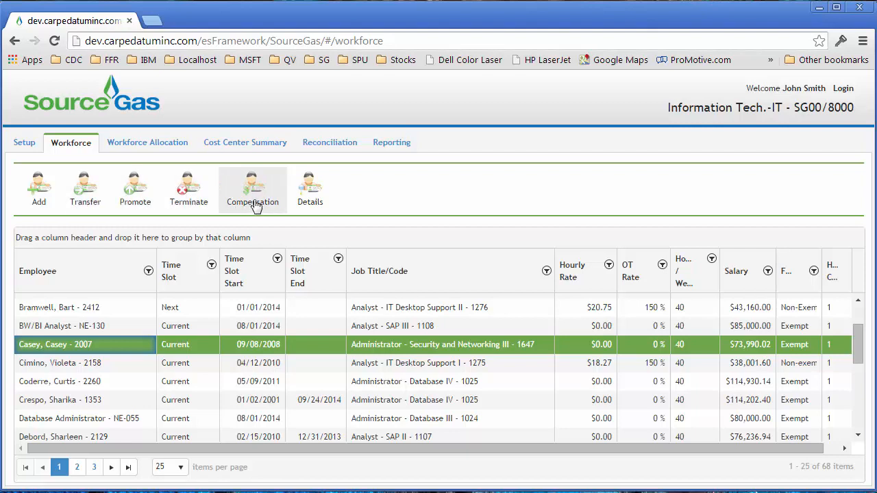
left_click(312, 198)
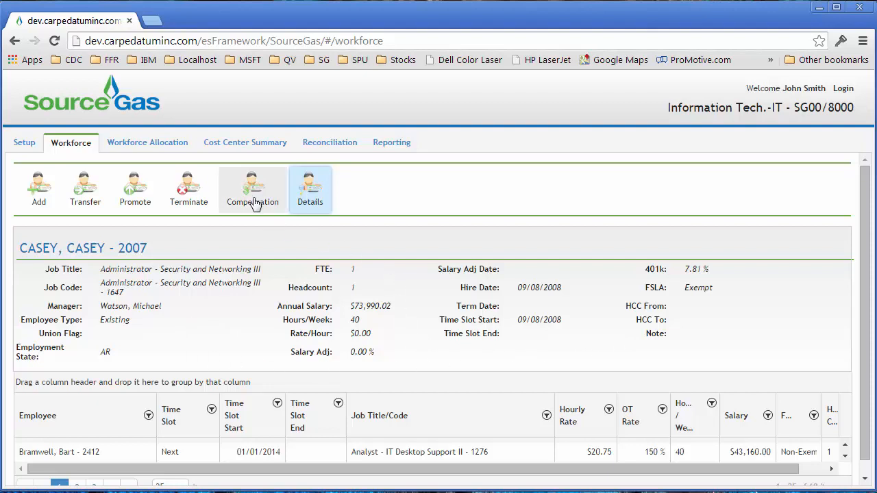
left_click(297, 206)
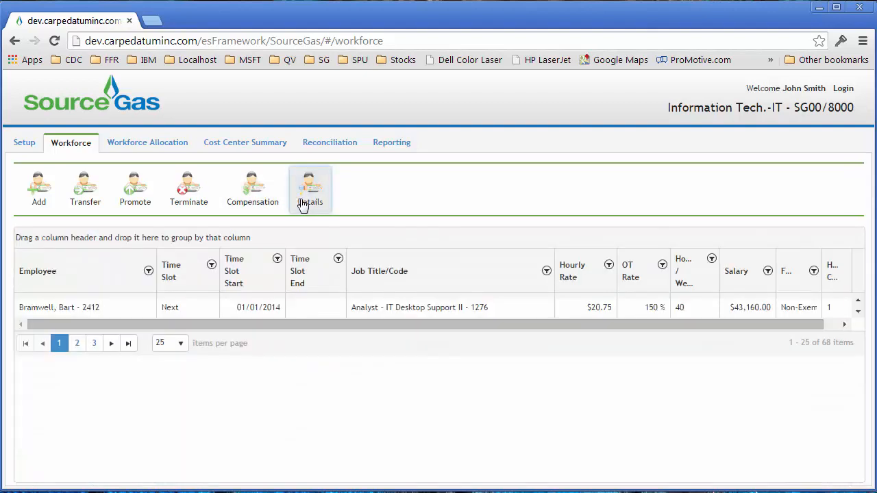
View the selected employee's 2015 compensation sorted by total in descending order, and close the compensation view
left_click(260, 191)
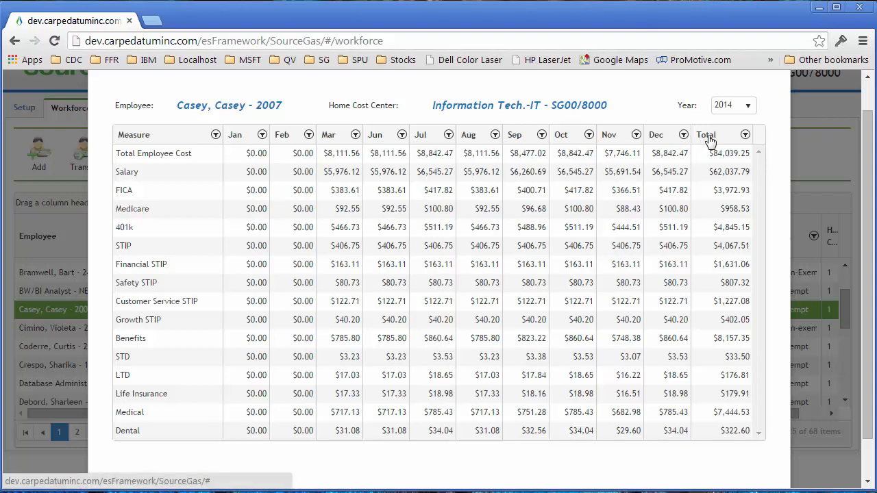
left_click(749, 108)
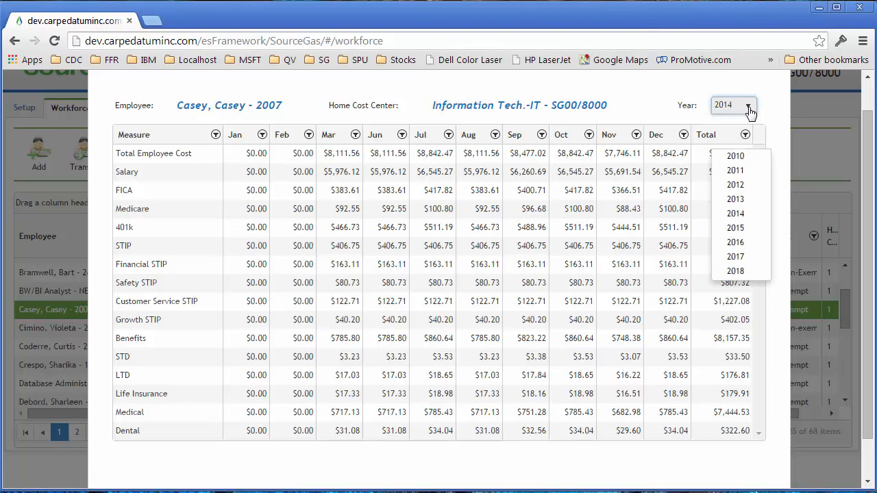
left_click(735, 229)
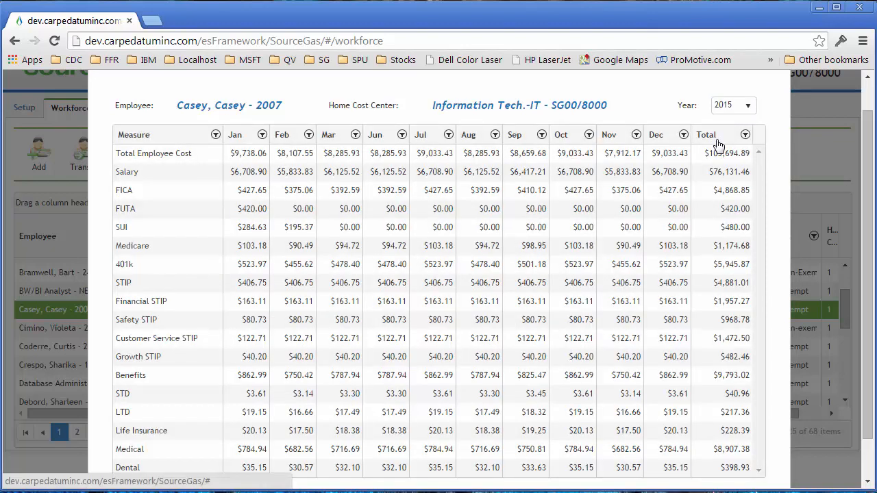
left_click(716, 141)
left_click(709, 140)
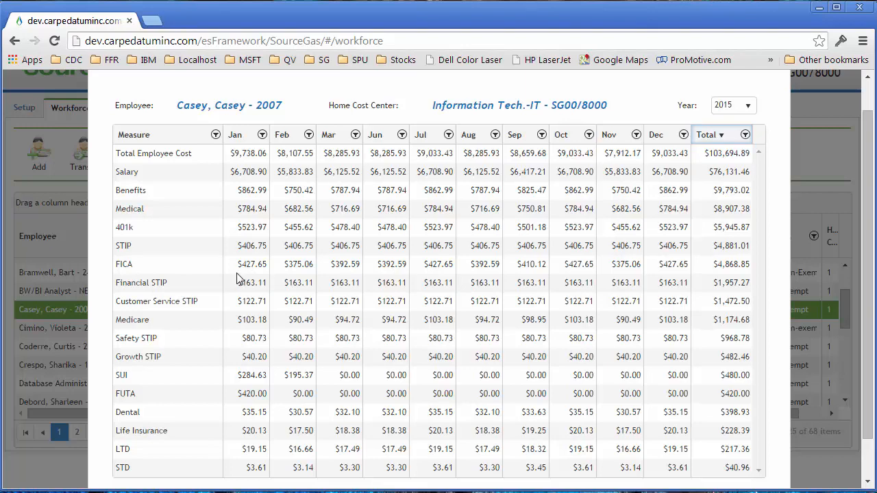
left_click(865, 75)
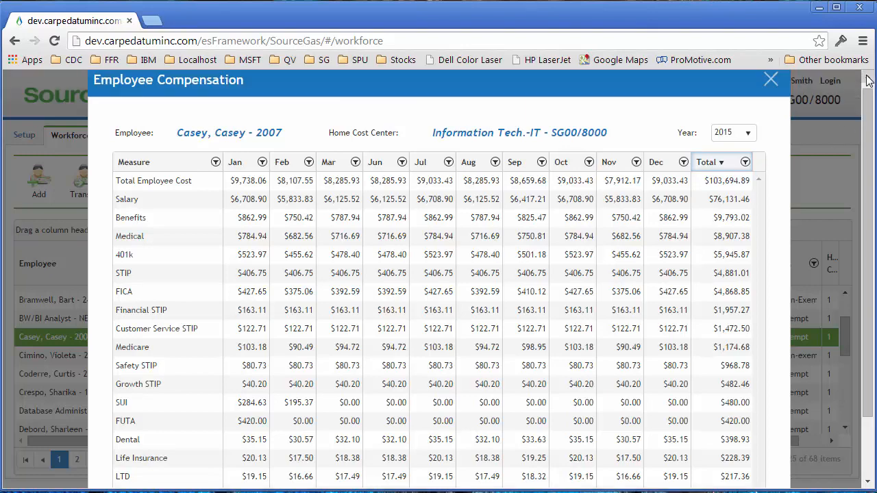
left_click(769, 89)
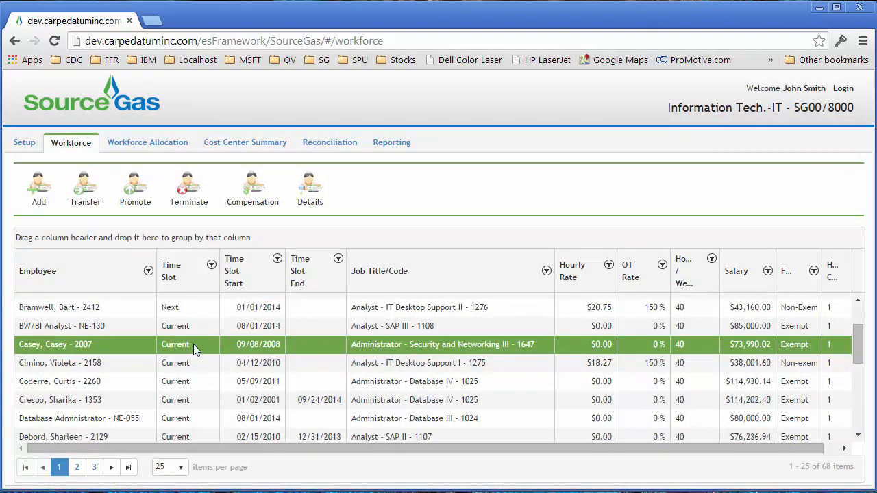
Start a transfer of the selected employee with effective date 10/27/2014 and new cost center SG00/117 - Glenwood Springs - R
left_click(86, 197)
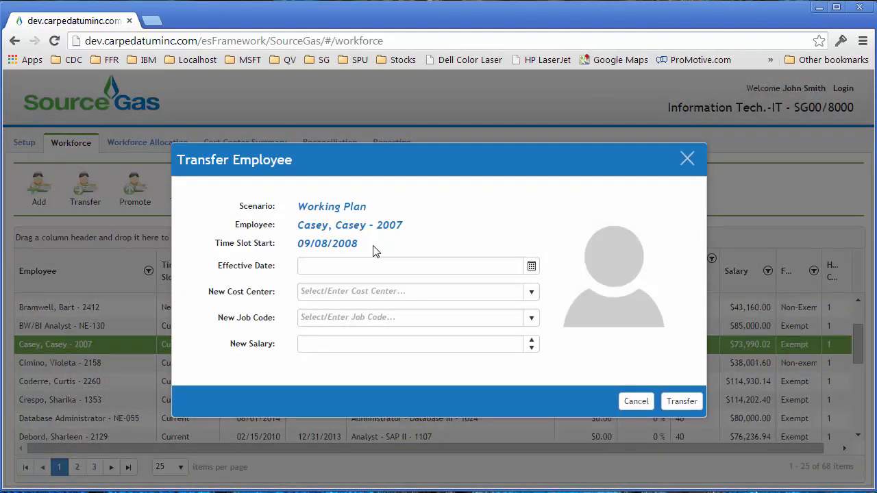
left_click(531, 267)
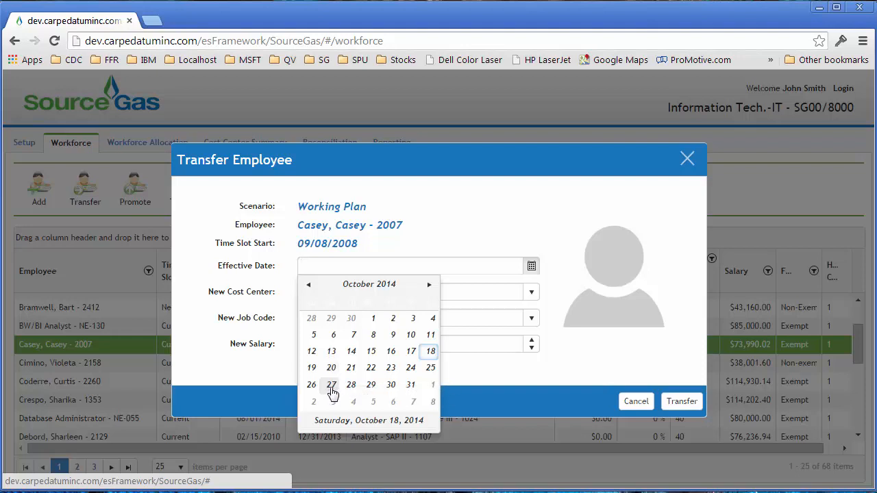
left_click(332, 386)
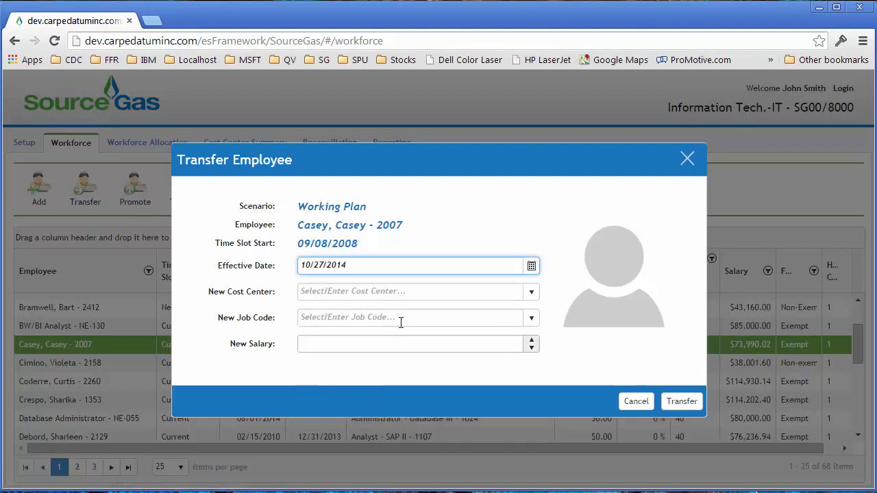
left_click(531, 293)
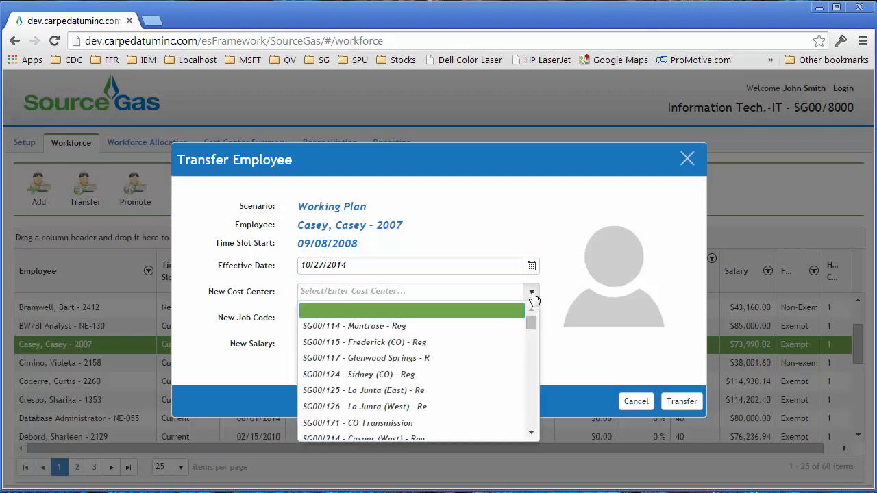
left_click(413, 359)
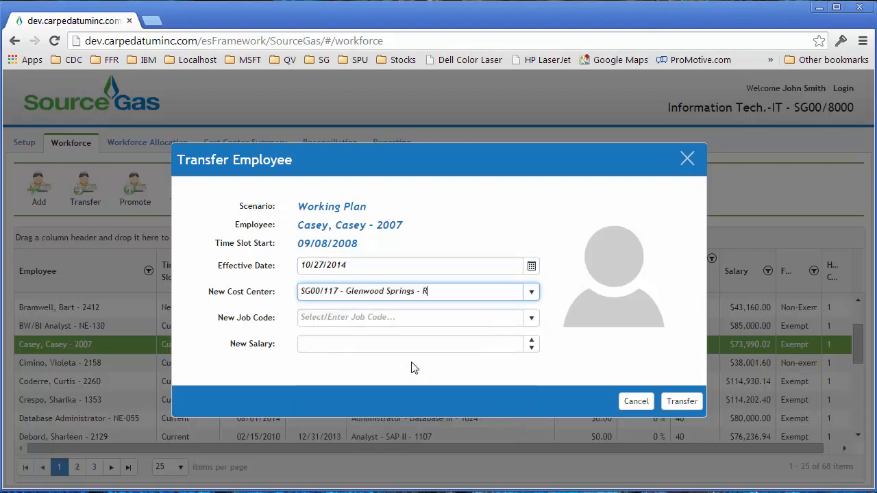
Set the new job code to Accountant - Financial Reporting III - 1004 and the new salary to 100000, and submit the transfer
left_click(390, 318)
left_click(532, 320)
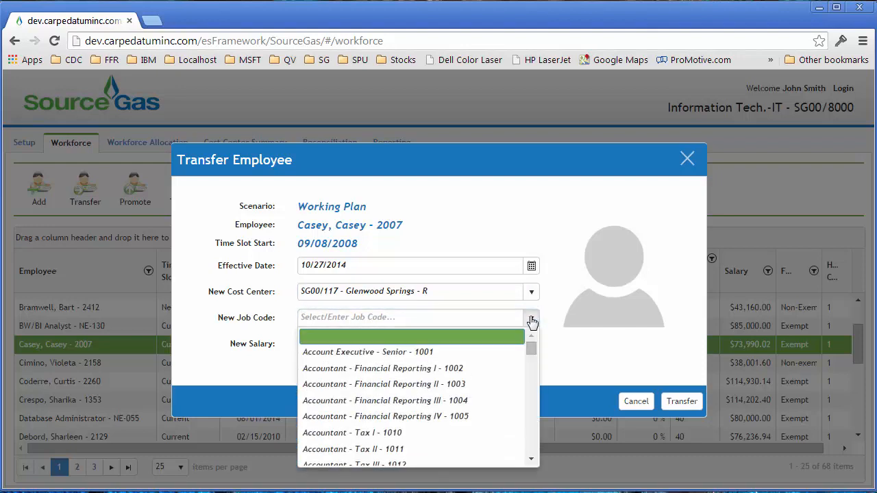
left_click(423, 401)
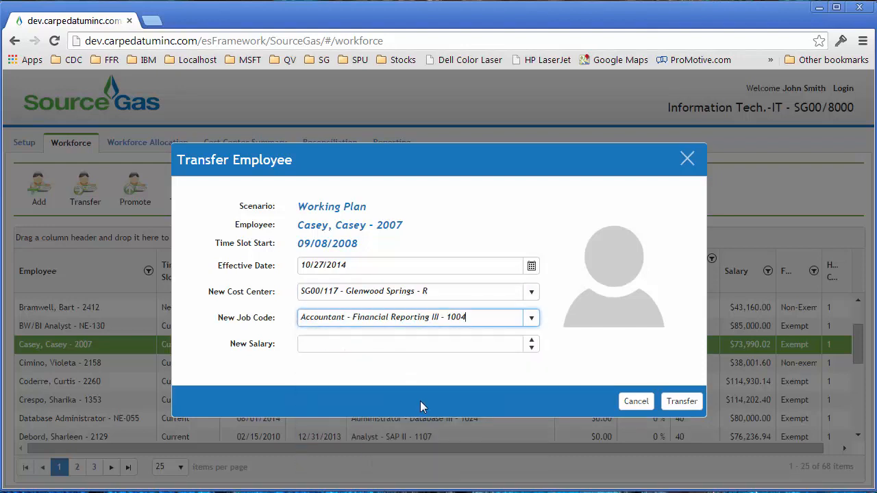
left_click(475, 346)
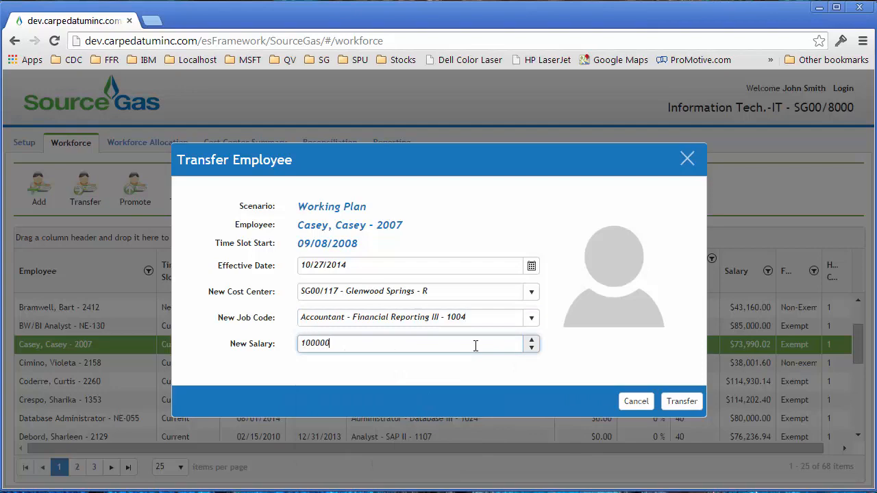
left_click(686, 408)
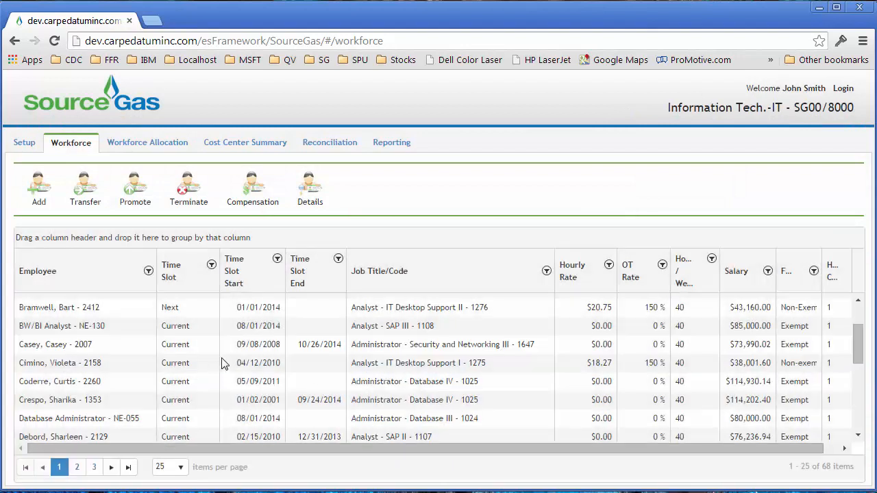
Start adding a new employee, fill in the employee's name and choose Addition as the employee type
left_click(197, 351)
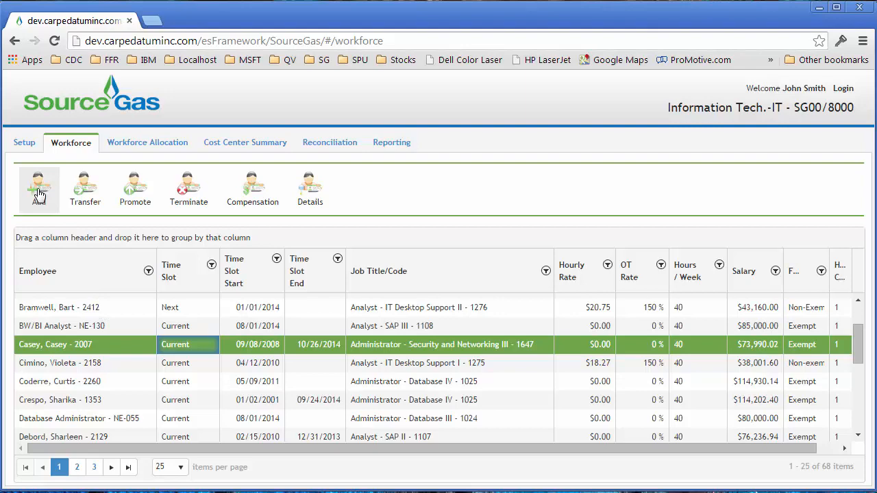
left_click(38, 195)
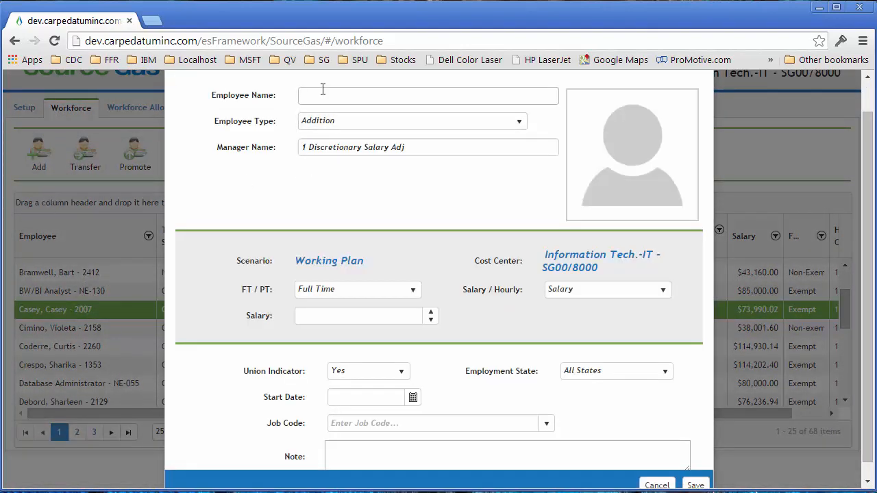
left_click(322, 89)
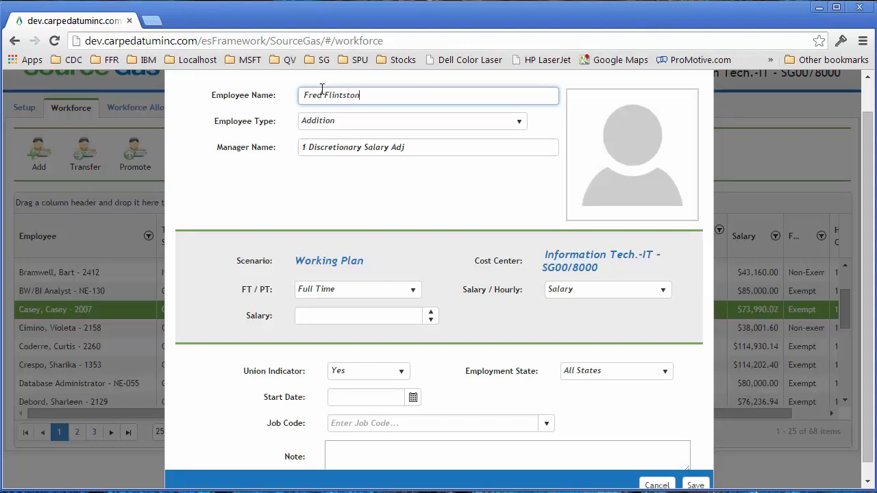
key("Tab")
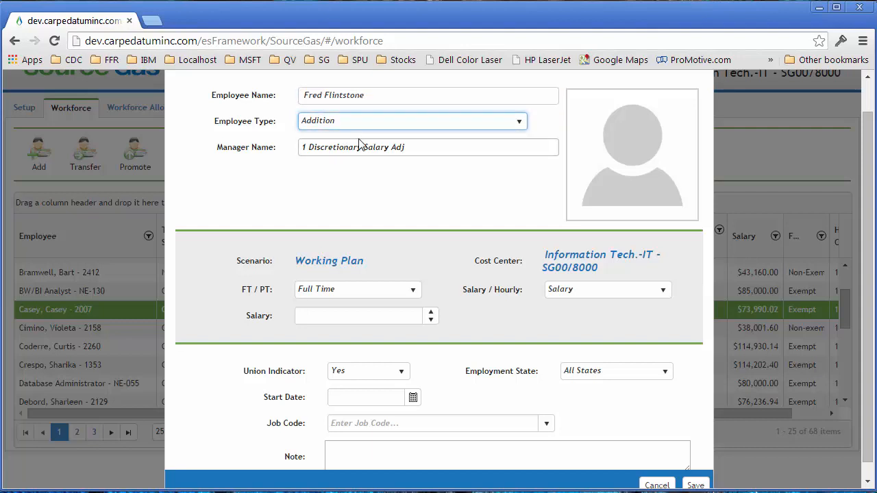
left_click(519, 123)
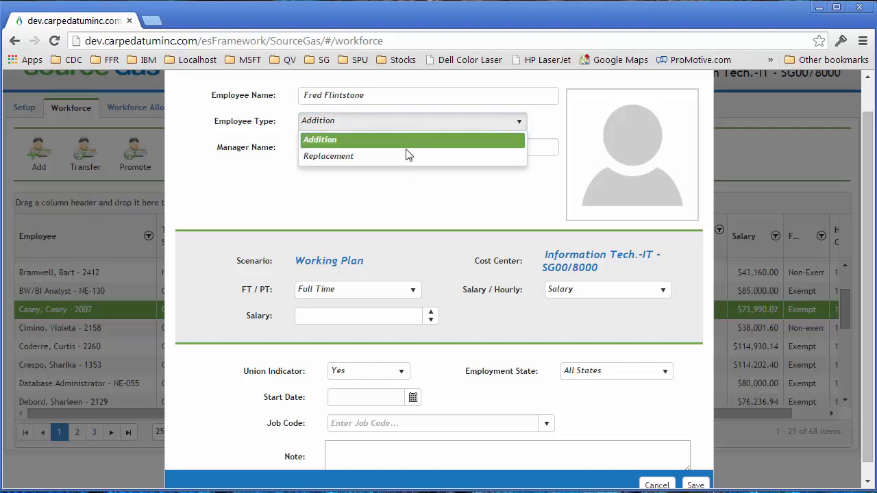
left_click(384, 143)
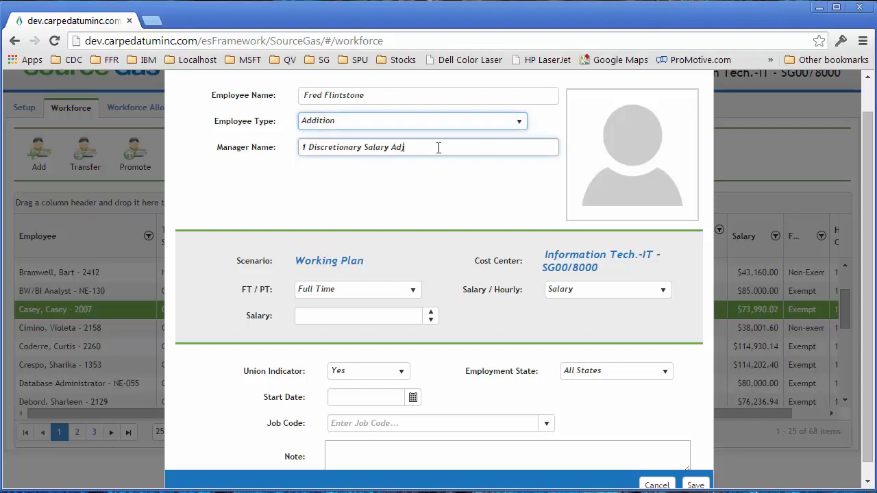
Replace the new employee's manager with the first person suggested for "fr"
left_click_drag(438, 146, 268, 156)
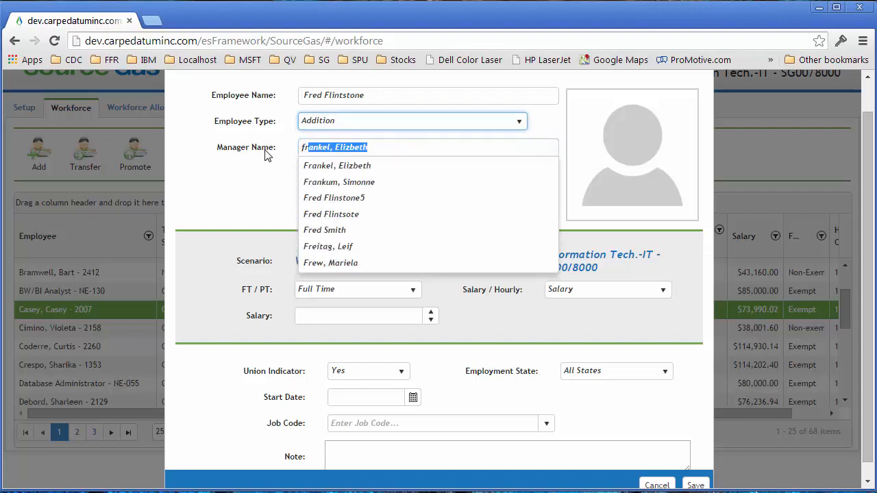
left_click(346, 166)
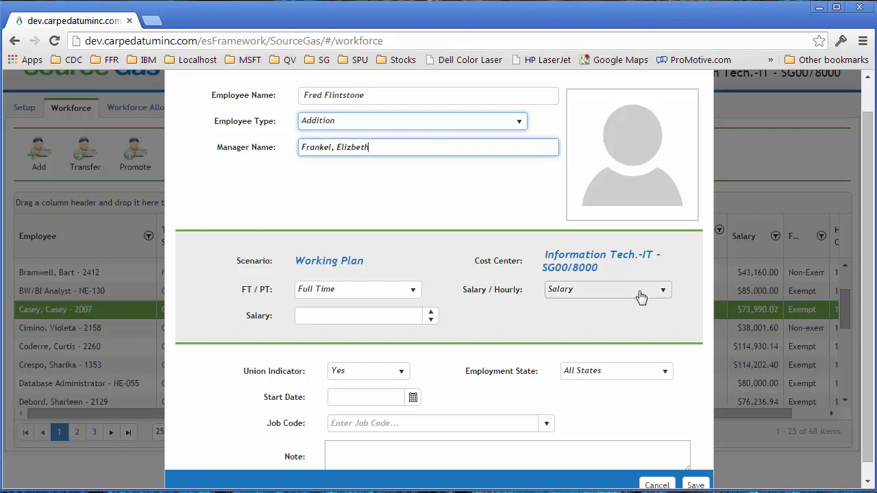
Switch the new employee's pay basis to Hourly to view its fields, and return it to Salary
left_click(661, 290)
left_click(578, 325)
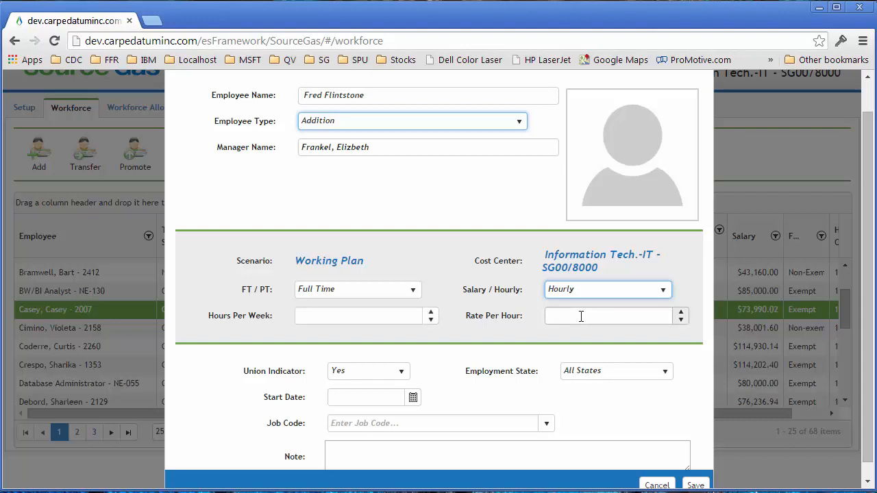
left_click(663, 291)
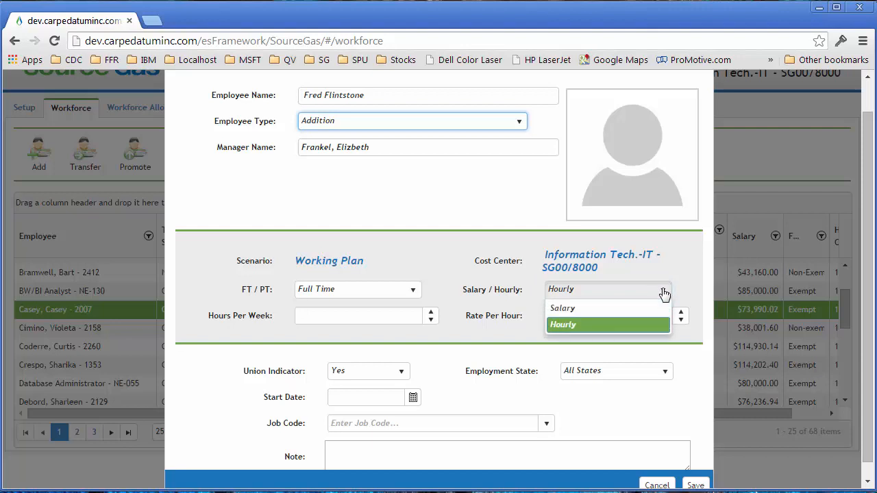
left_click(587, 308)
Set the new employee's salary to 100000
left_click(317, 313)
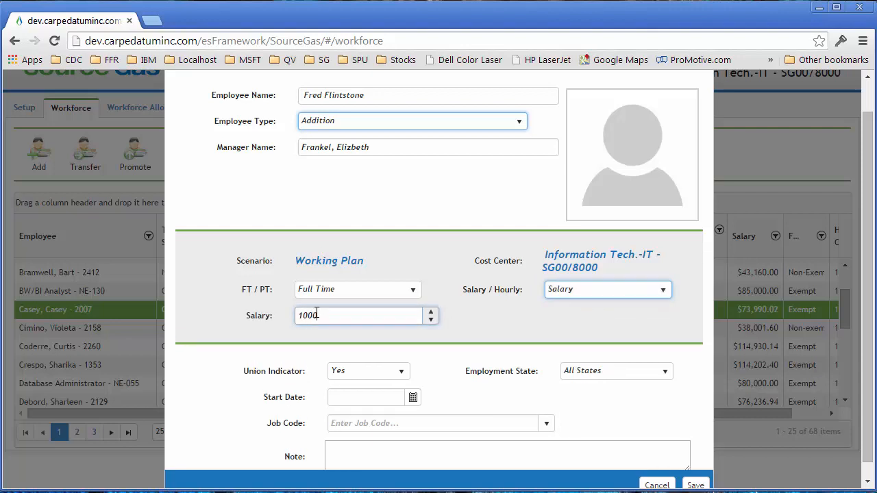
type("100000")
left_click(439, 381)
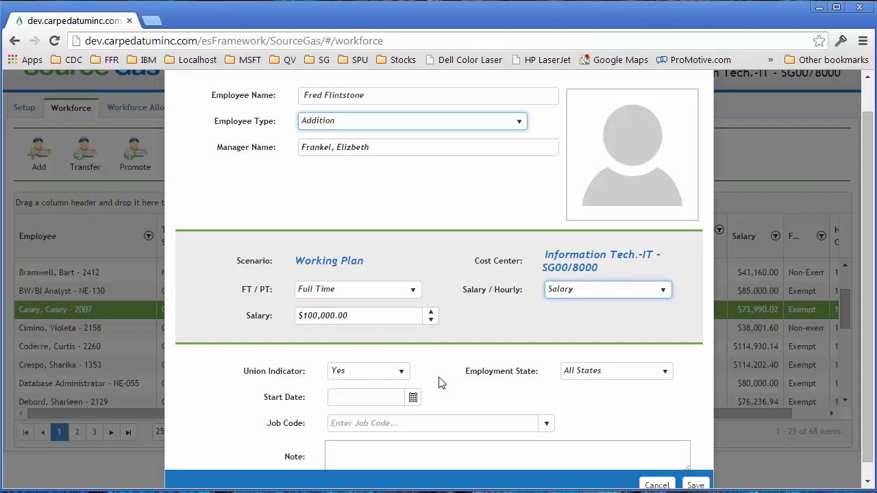
Set the union indicator to No, the employment state to Colorado and the start date to 2014-10-20
scroll(442, 382, "down", 1)
left_click(401, 356)
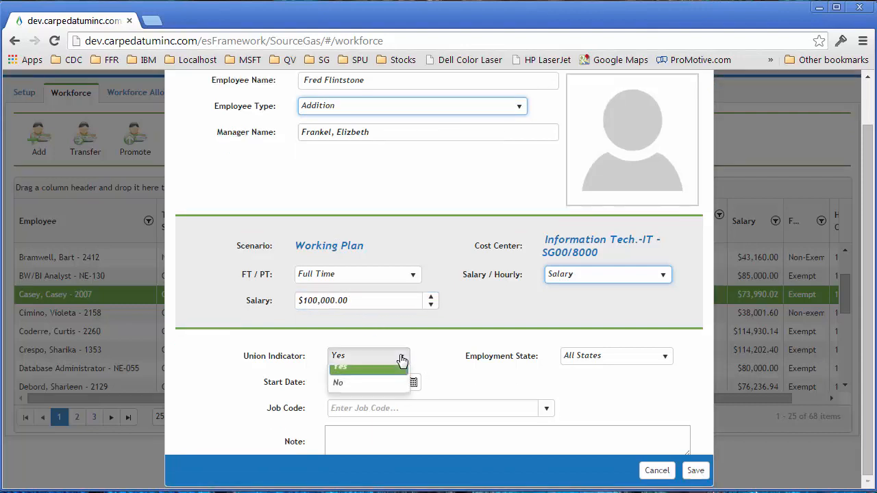
left_click(360, 392)
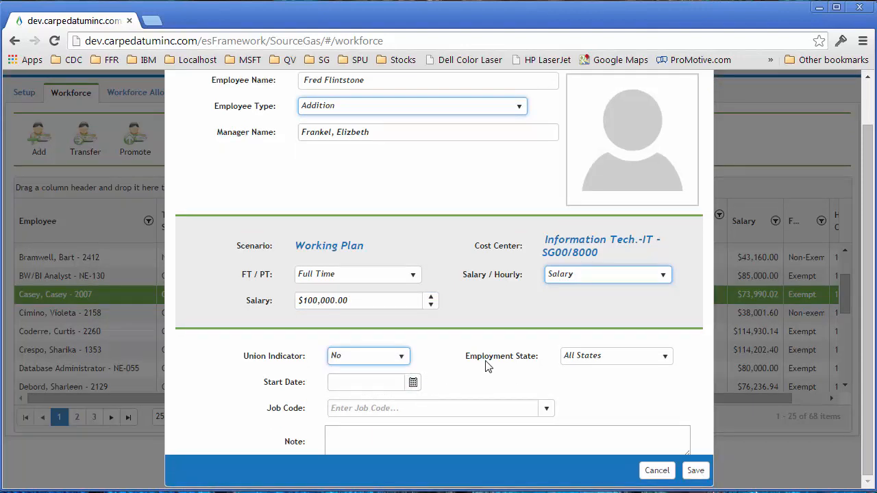
left_click(629, 361)
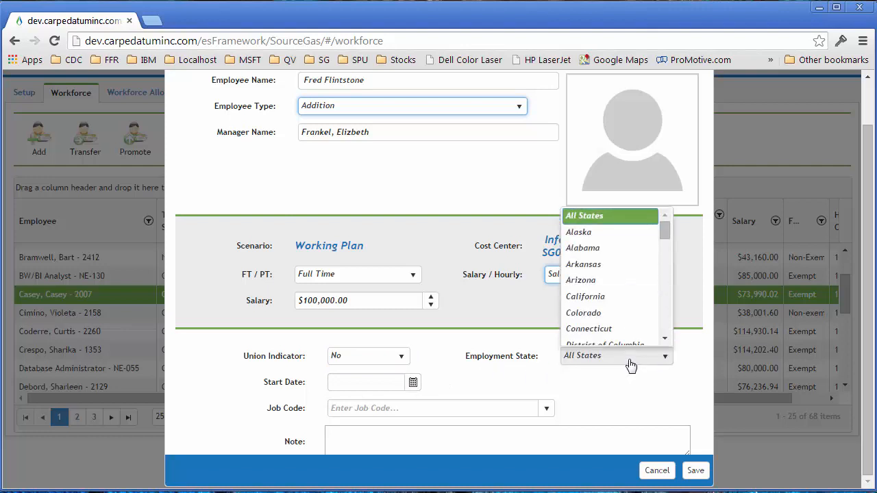
left_click(610, 316)
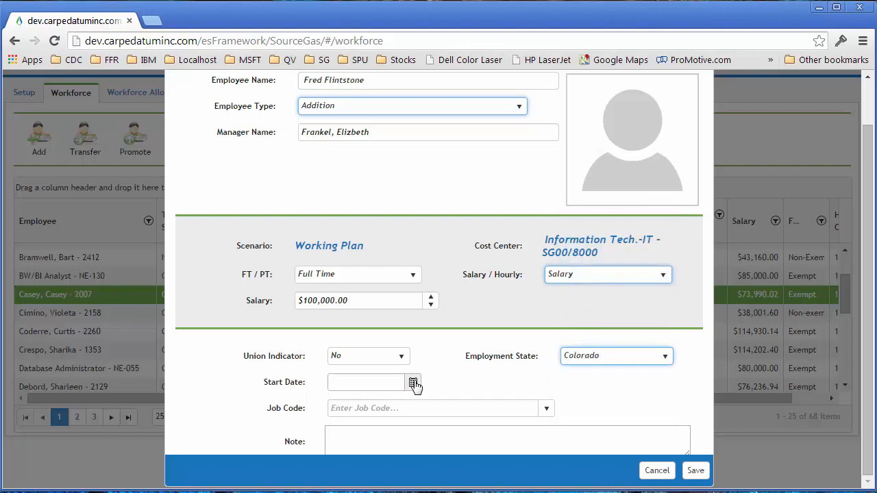
left_click(413, 382)
left_click(361, 306)
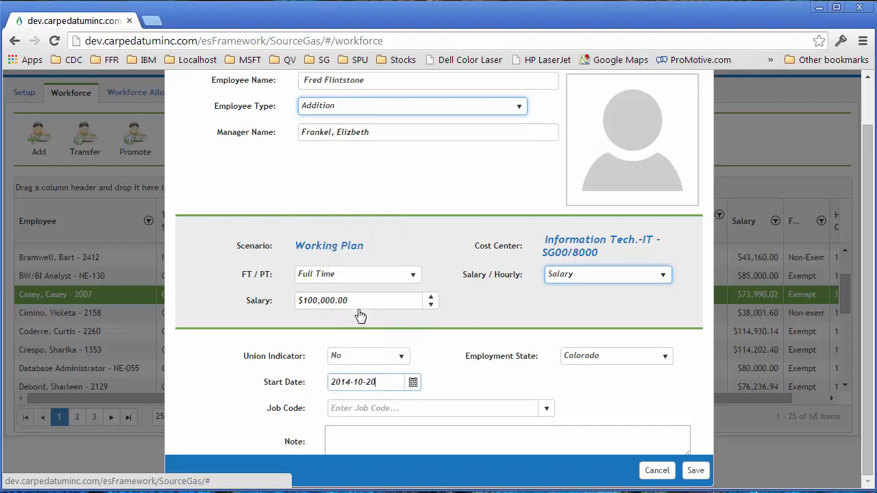
Assign the job code Administrator - Database I - 1022, leave the note empty and save the new employee
left_click(457, 409)
left_click(547, 411)
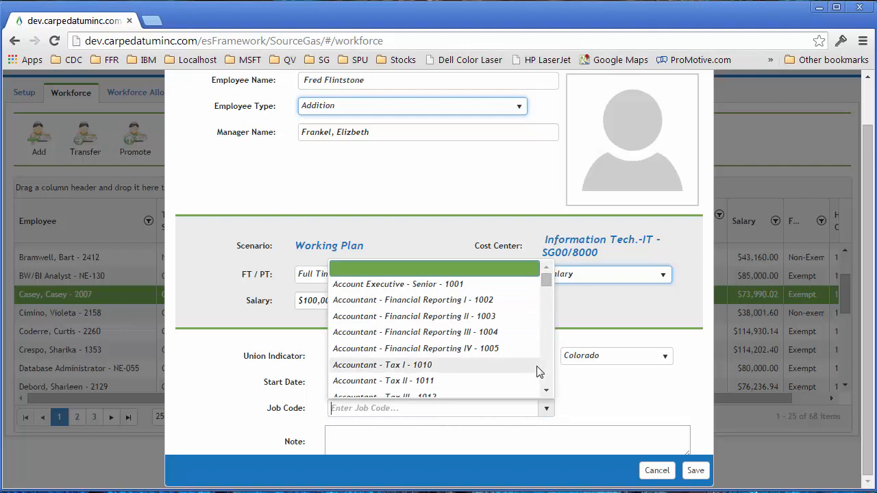
scroll(548, 374, "down", 3)
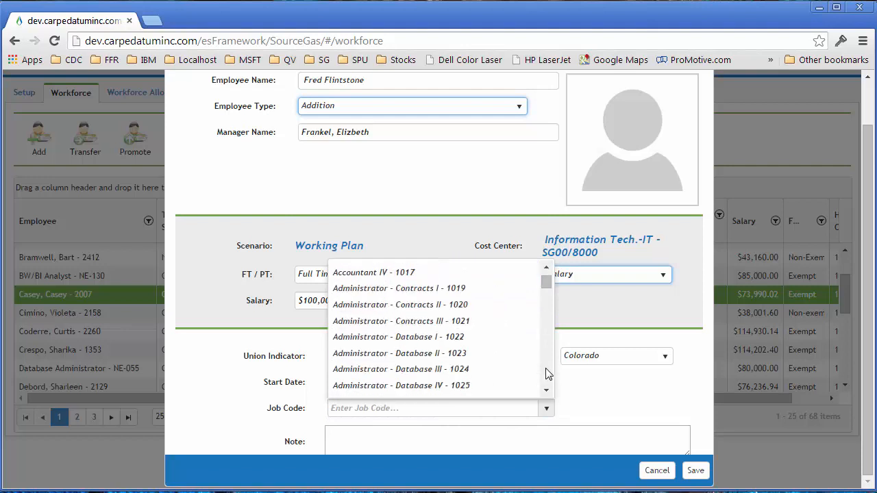
left_click(403, 337)
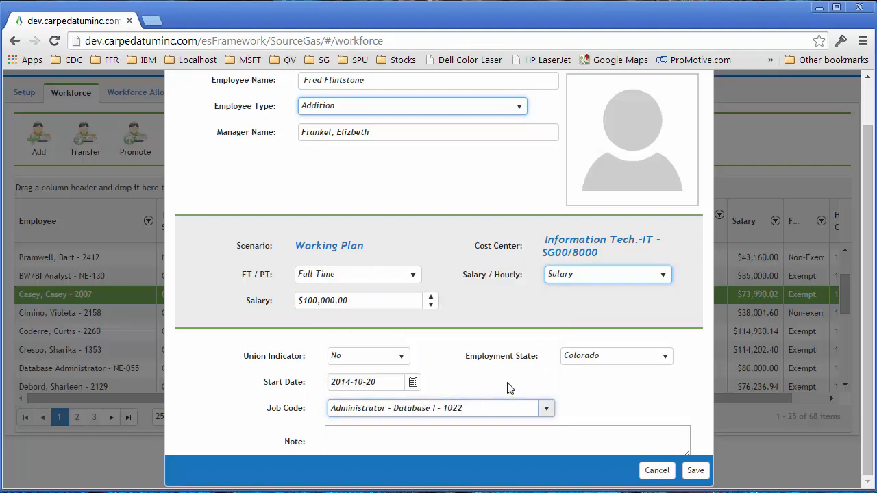
left_click(578, 434)
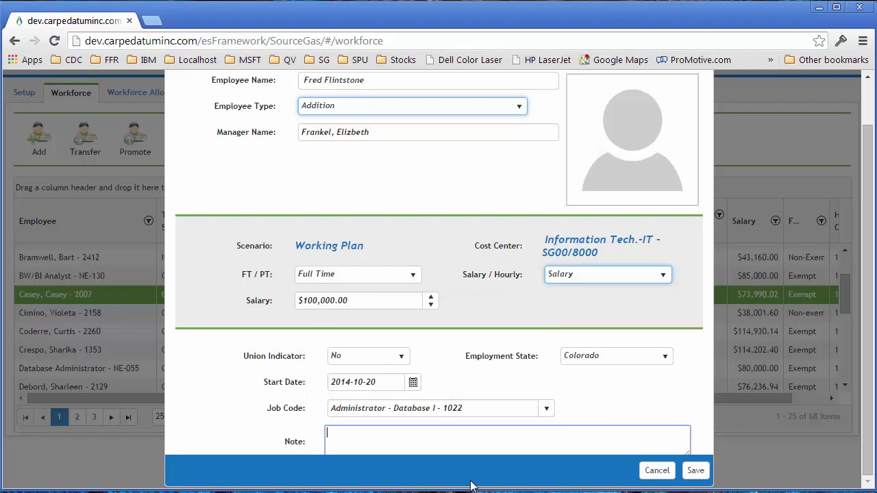
left_click(695, 471)
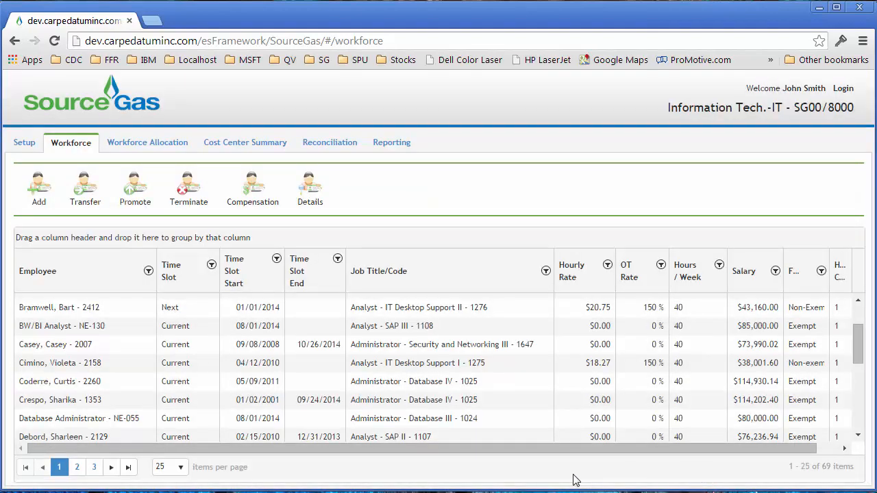
left_click(50, 280)
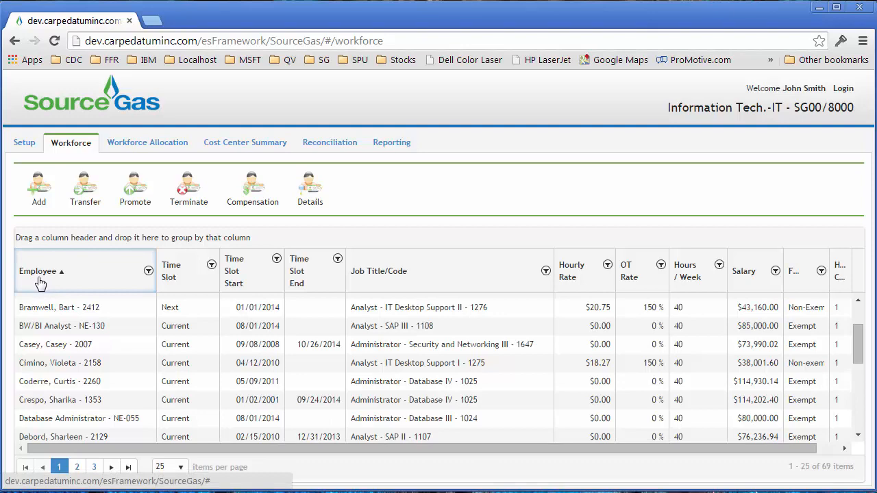
left_click(35, 281)
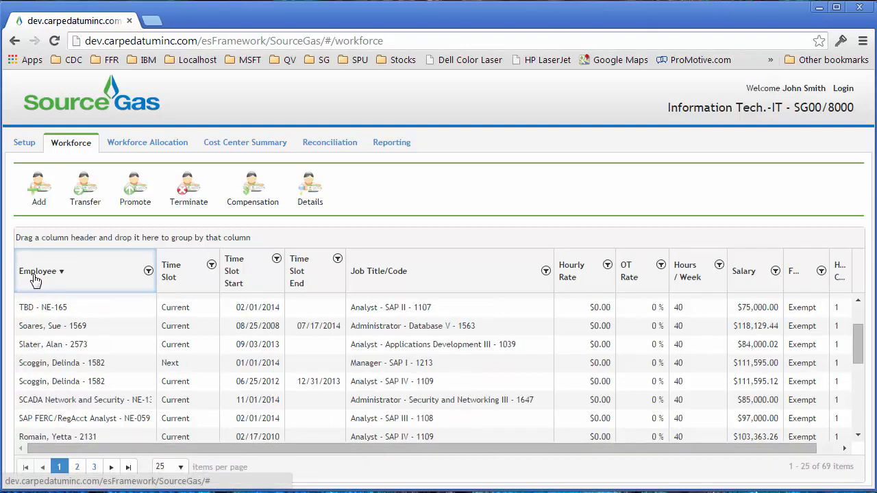
left_click(36, 281)
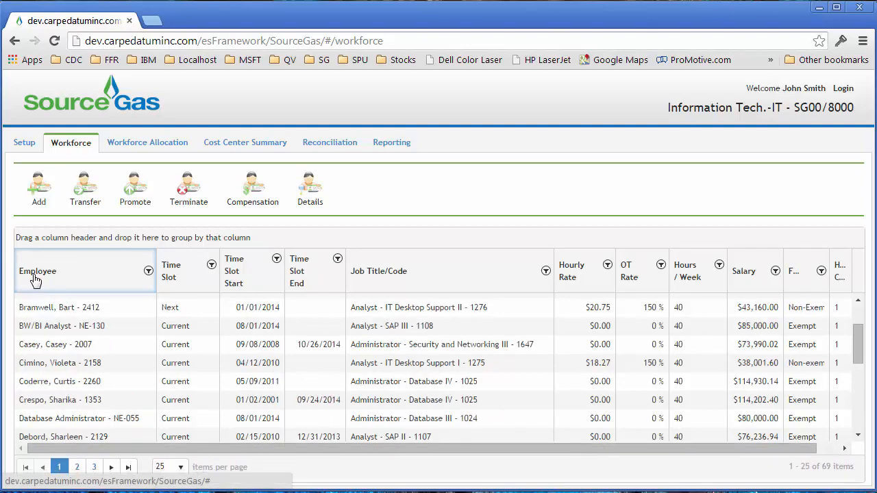
Select the newly added Administrator - Database I employee starting 10/20/2014, and view and close the employee's 2014 compensation
scroll(113, 370, "down", 5)
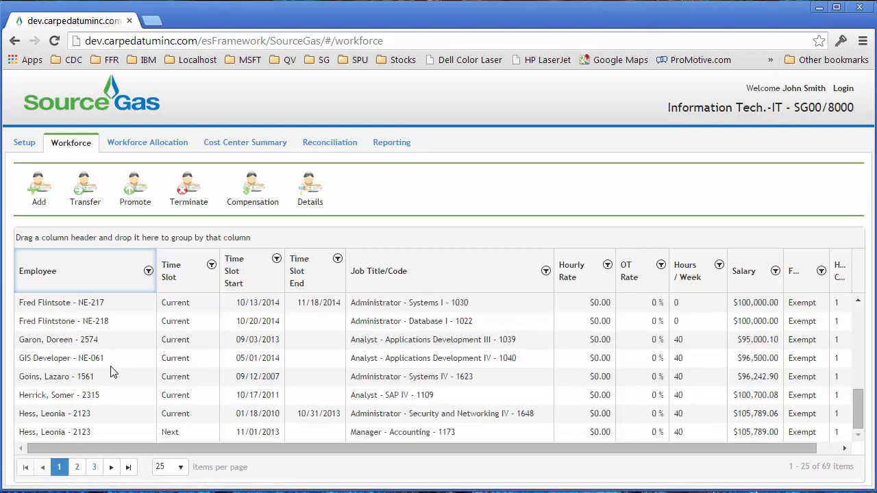
left_click(62, 322)
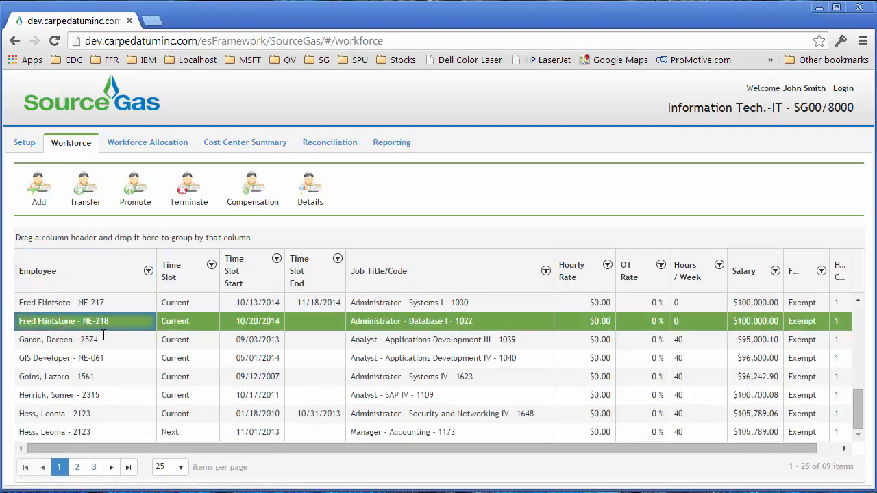
left_click(252, 196)
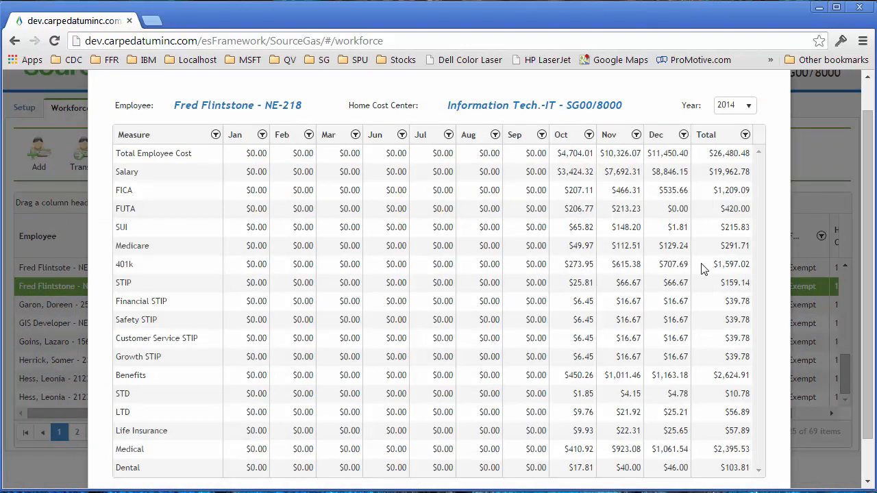
left_click(868, 77)
left_click(771, 87)
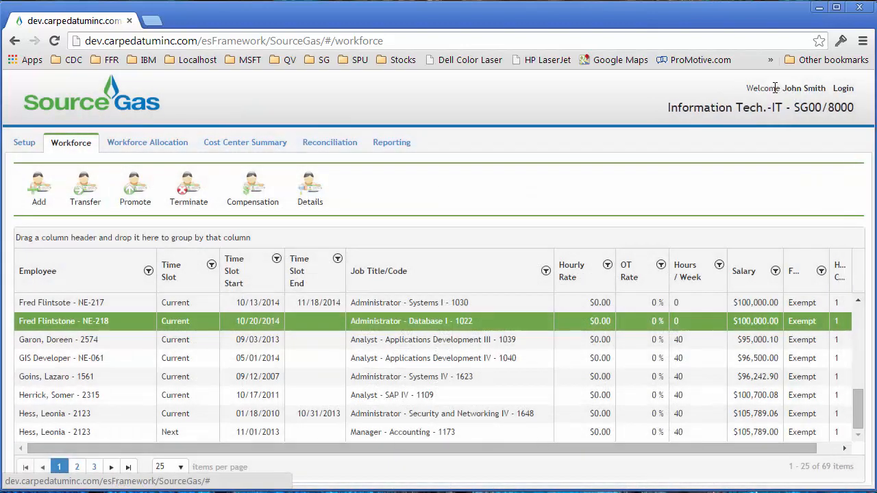
Start a transfer of the new employee with effective date 12/10/2014 and new cost center SG00/117 - Glenwood Springs - R
left_click(85, 195)
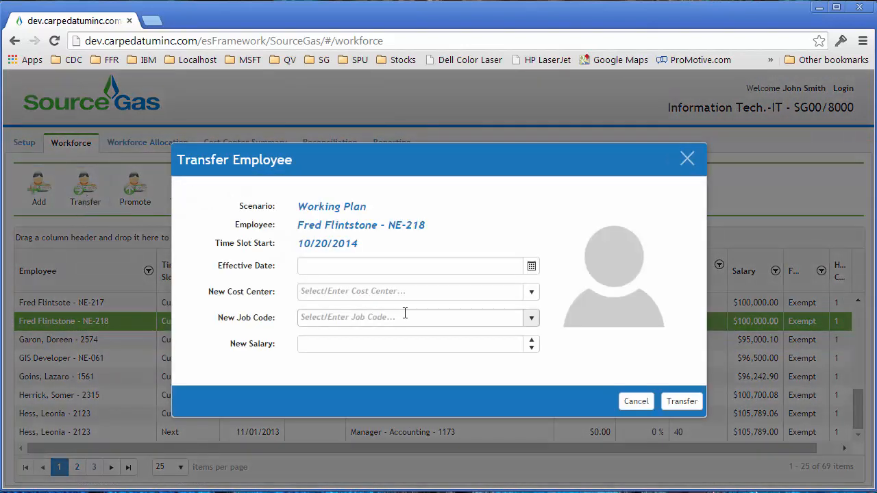
left_click(531, 267)
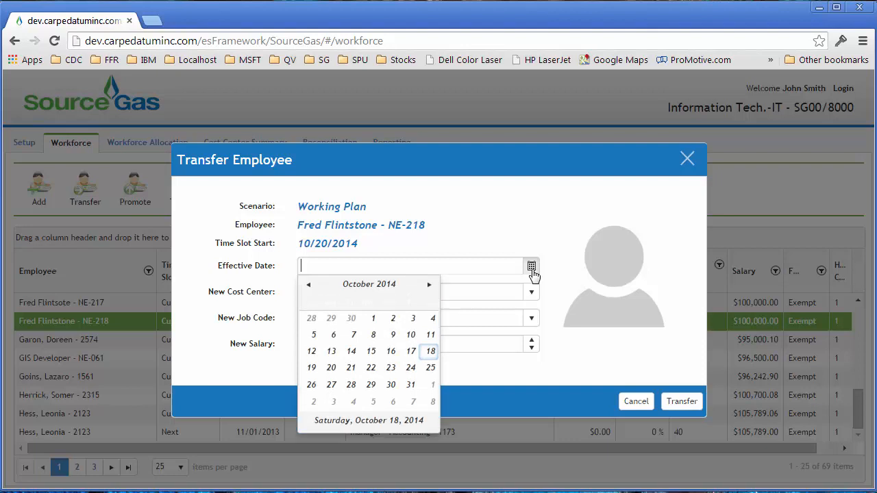
left_click(428, 285)
left_click(429, 287)
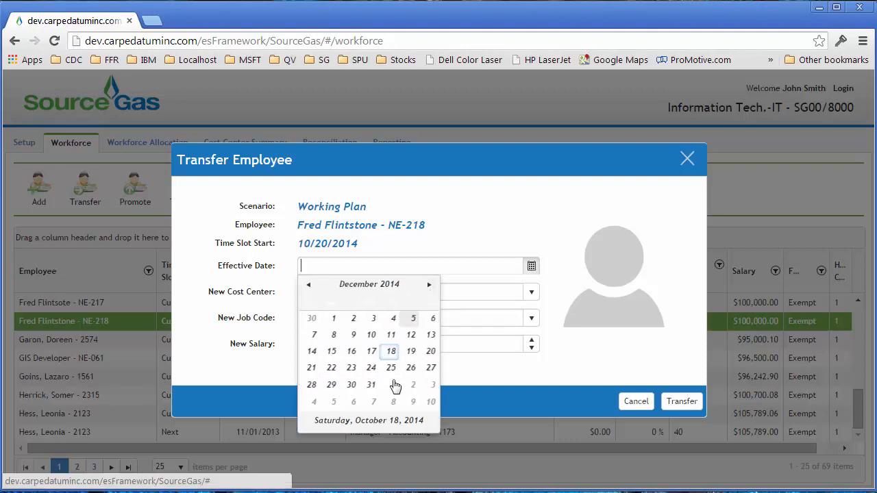
left_click(371, 334)
left_click(342, 293)
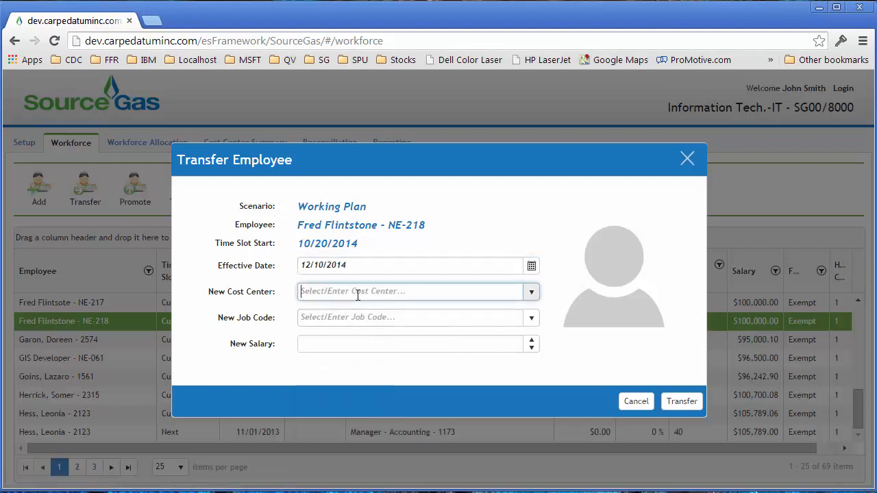
left_click(531, 292)
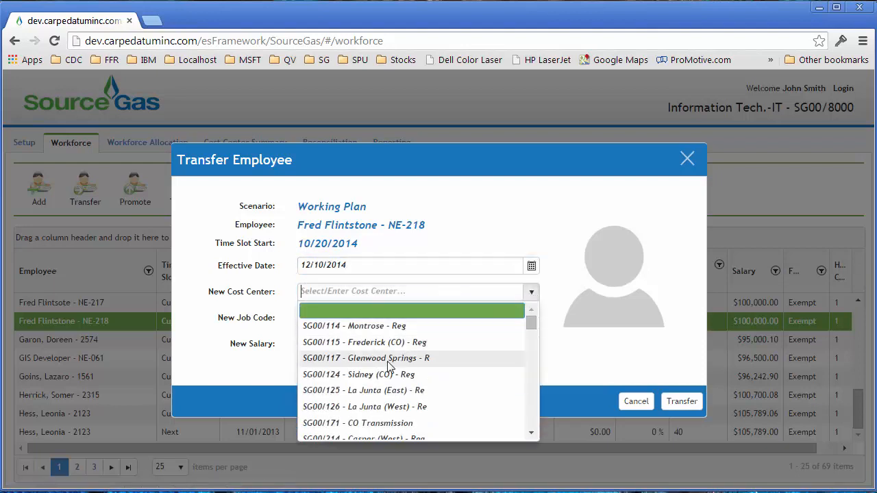
left_click(389, 358)
Assign the new job code Accountant - Tax I - 1010 with a new salary of 1000 and complete the transfer
left_click(312, 318)
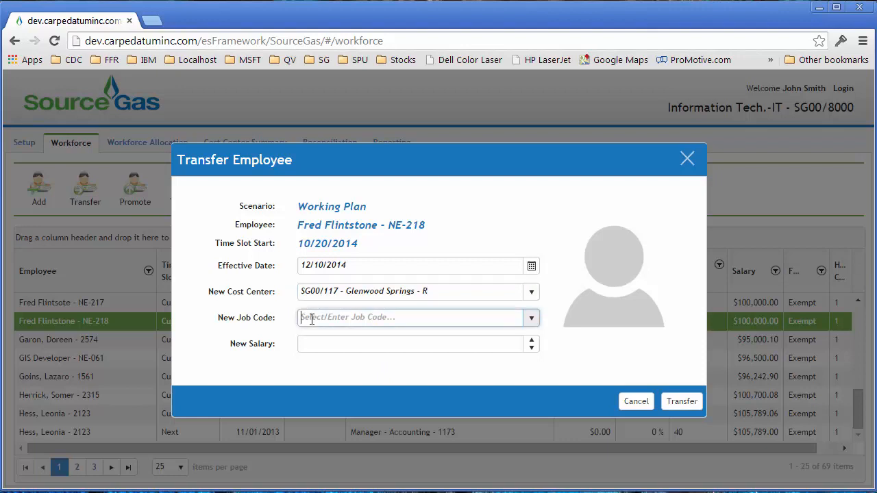
left_click(531, 319)
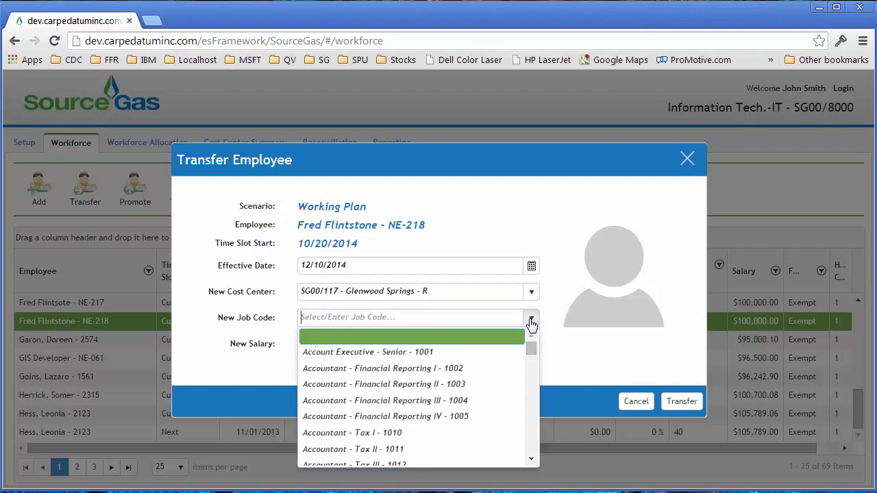
left_click(373, 433)
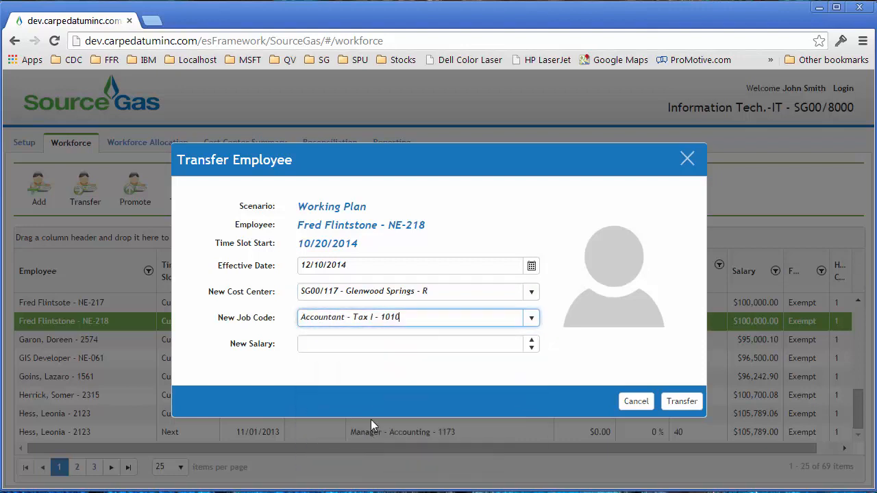
left_click(318, 344)
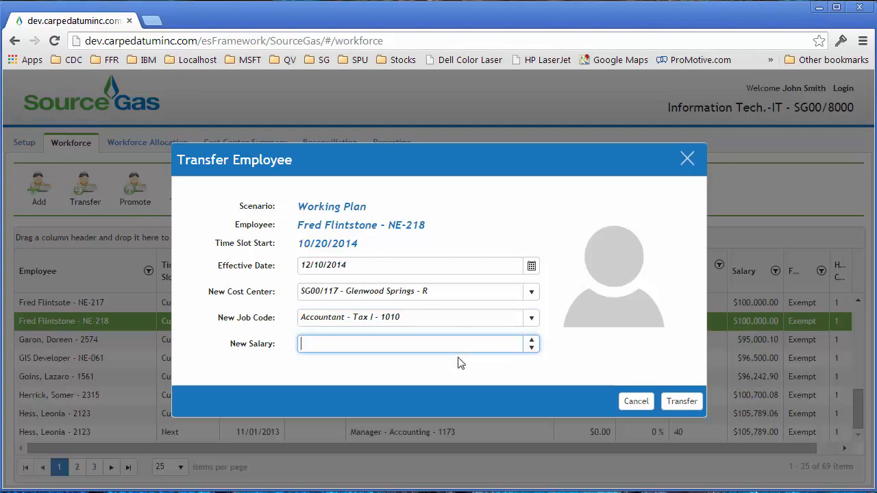
type("100000")
left_click(682, 406)
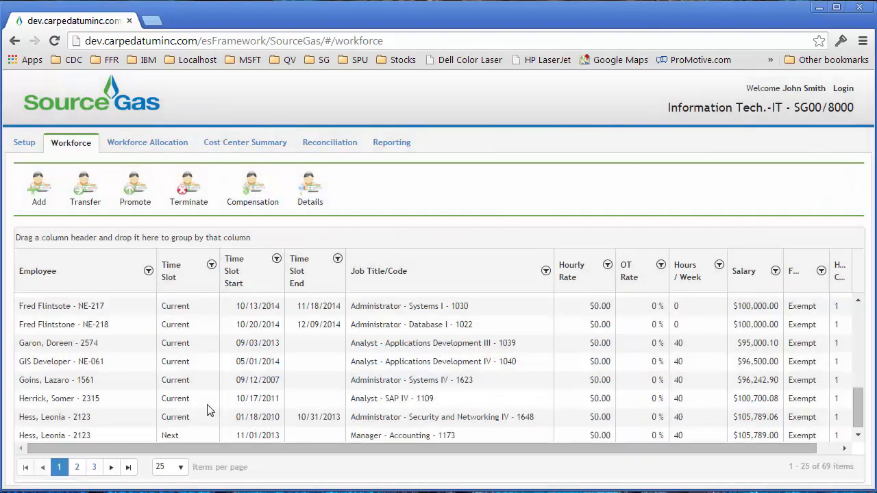
Review the transferred Administrator - Database I employee's 2014 compensation by month, and close it
left_click(98, 324)
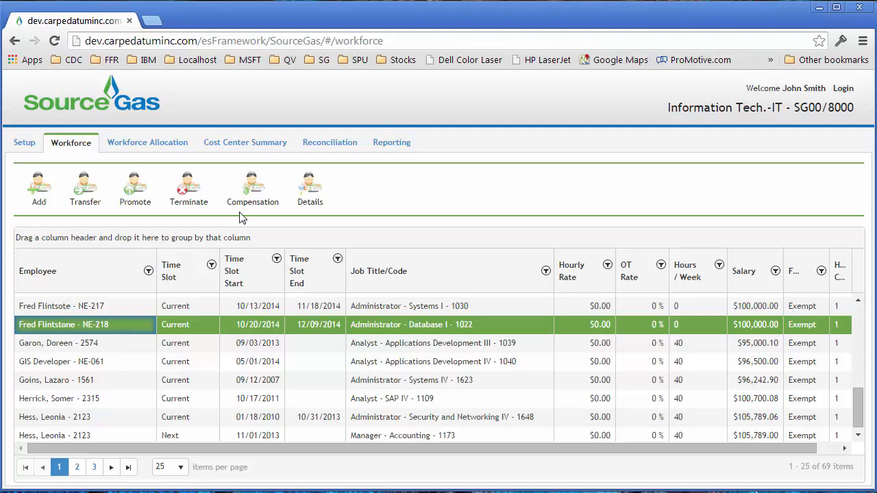
left_click(252, 189)
scroll(252, 195, "down", 1)
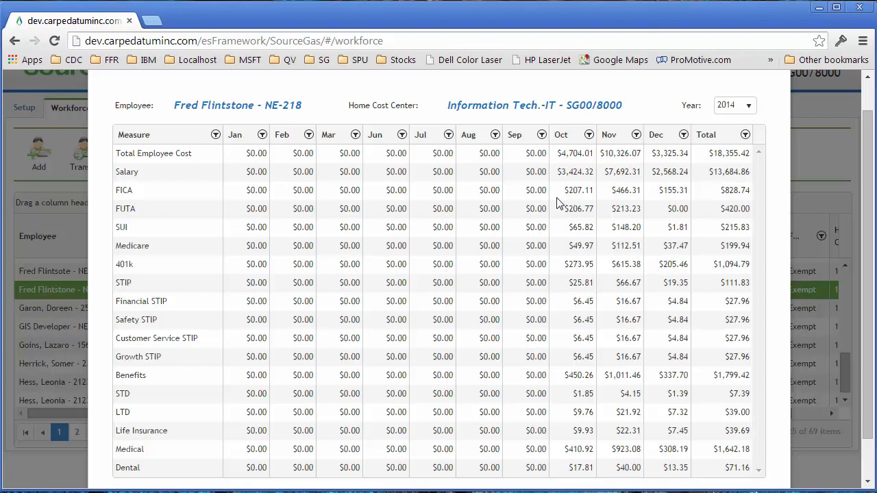
scroll(871, 96, "up", 1)
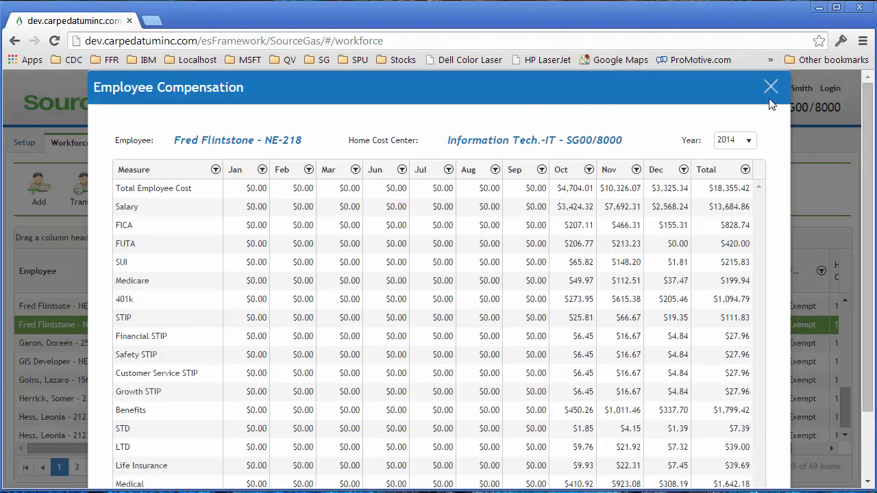
left_click(769, 87)
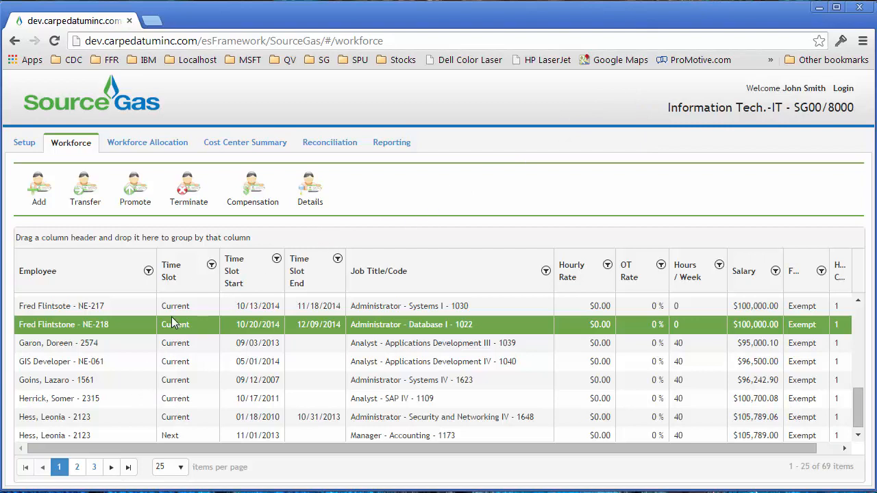
In the workforce allocation, examine the seventh individual employee's 2014 expense allocation, expense charts and expenses by month
left_click(151, 144)
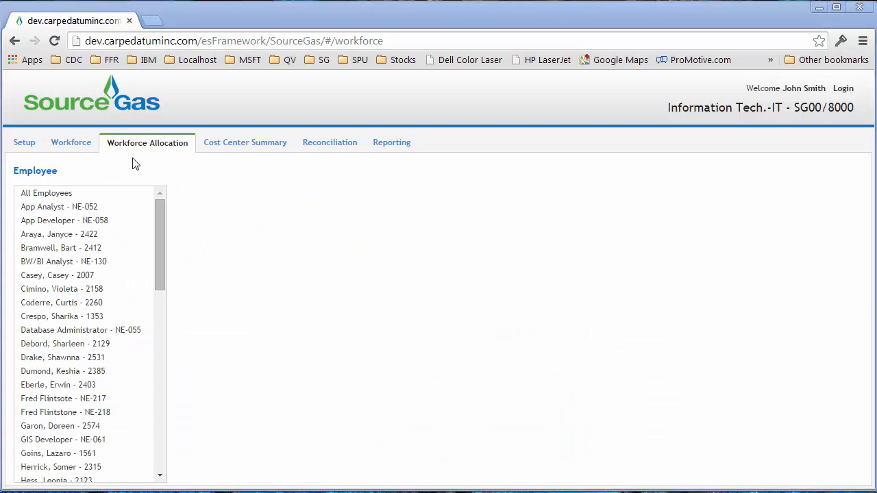
left_click(80, 294)
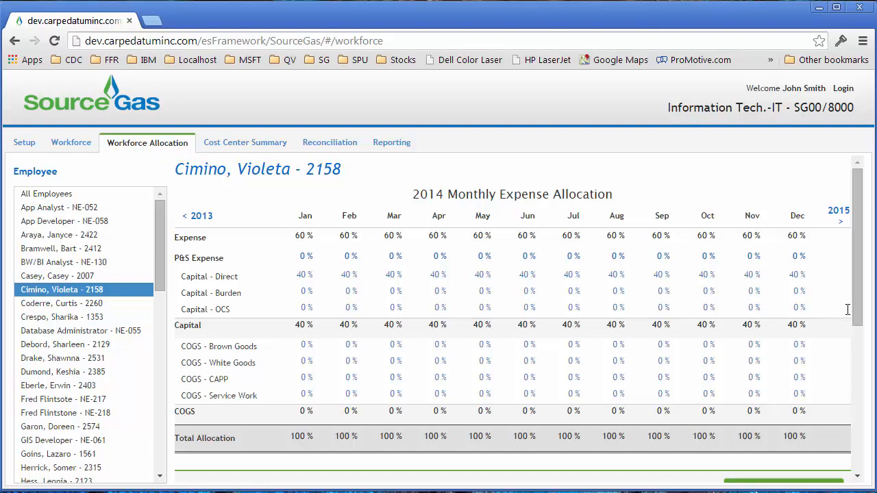
left_click_drag(860, 298, 868, 445)
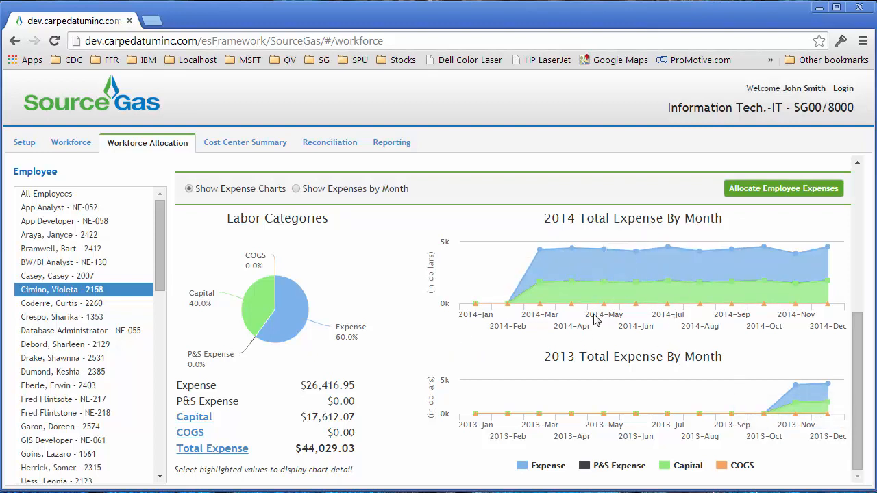
left_click(297, 189)
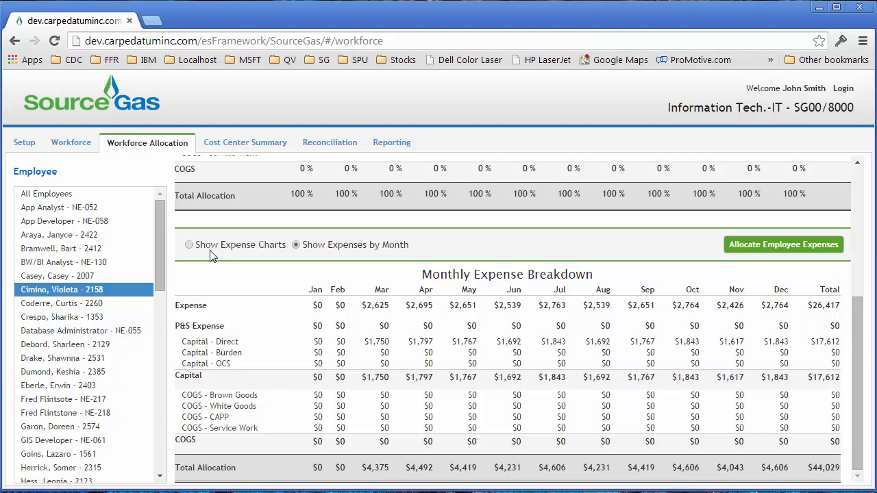
left_click(189, 245)
left_click_drag(857, 335, 847, 206)
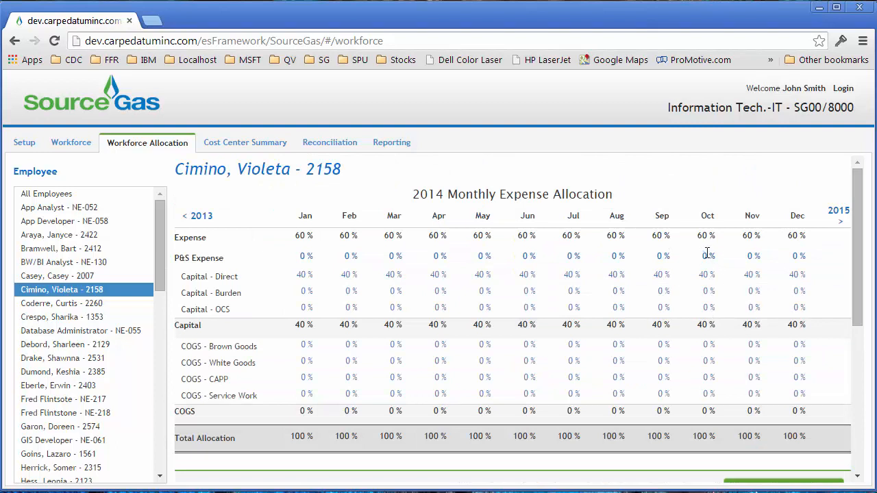
Set the employee's 2014 total Capital allocation to 15% for October and 0% for both November and December
left_click(706, 326)
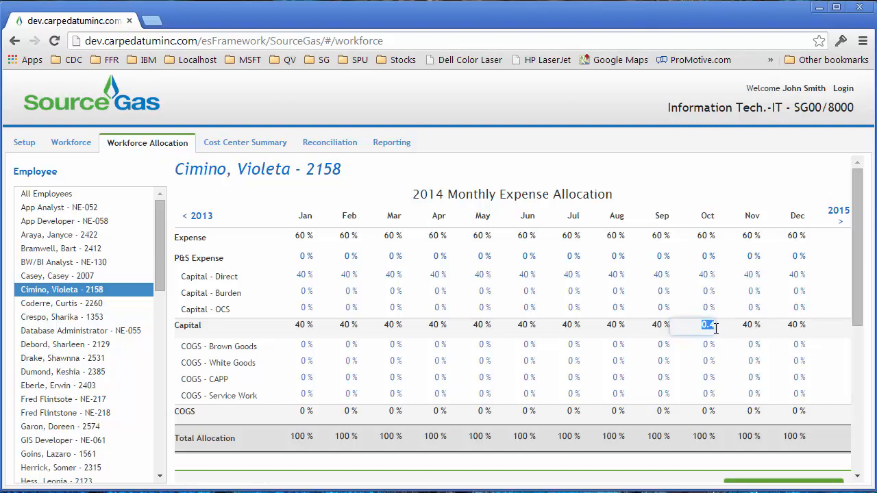
key("BackSpace")
left_click(750, 325)
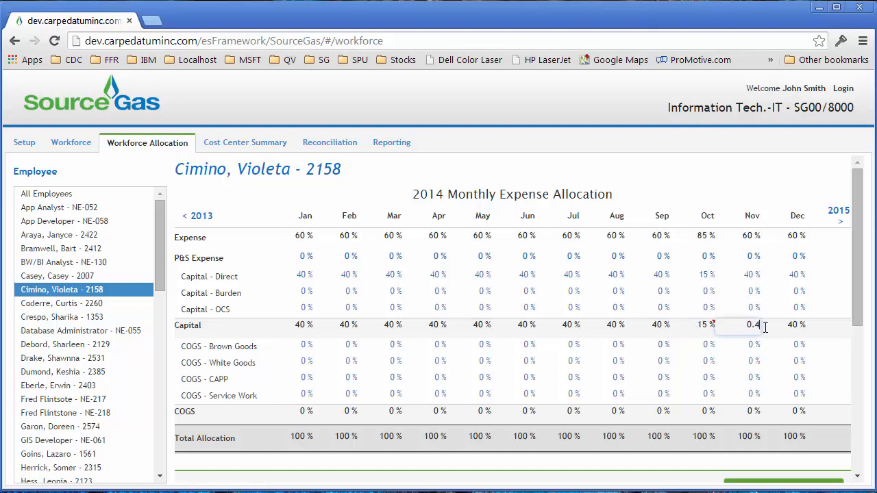
type("0")
left_click(792, 326)
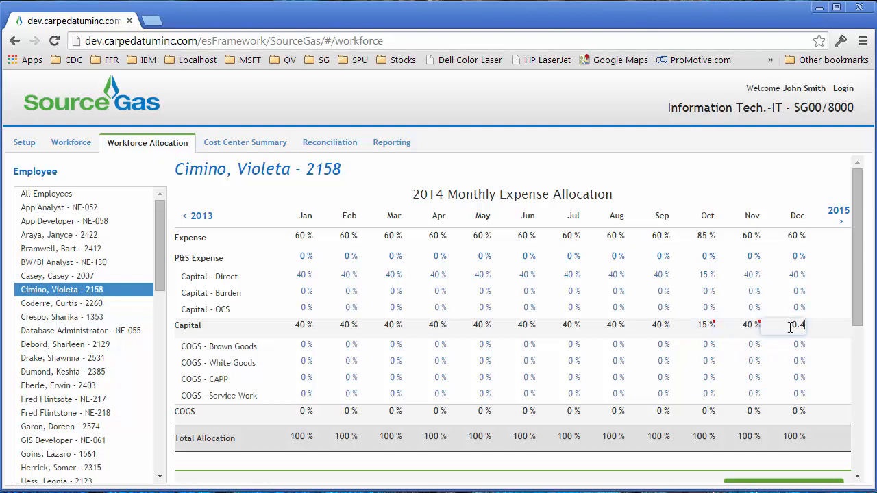
left_click(745, 324)
left_click_drag(747, 324, 764, 324)
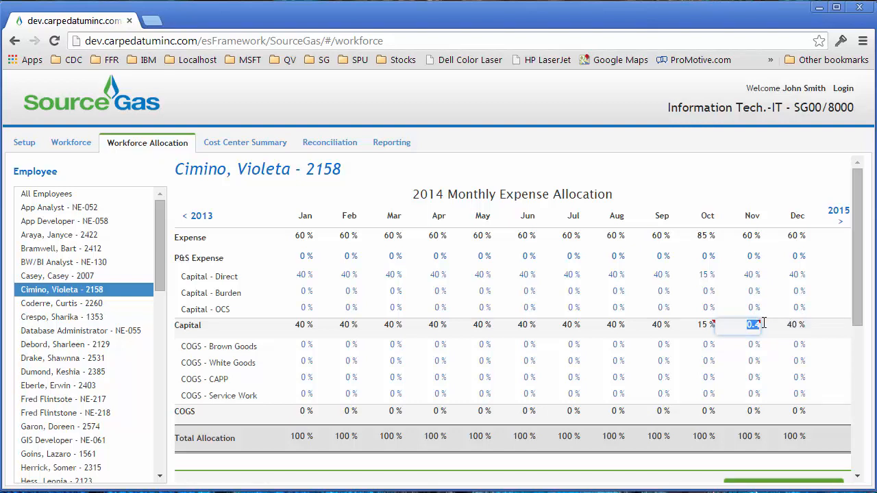
type("0")
left_click(785, 323)
left_click_drag(787, 324, 815, 325)
type("0")
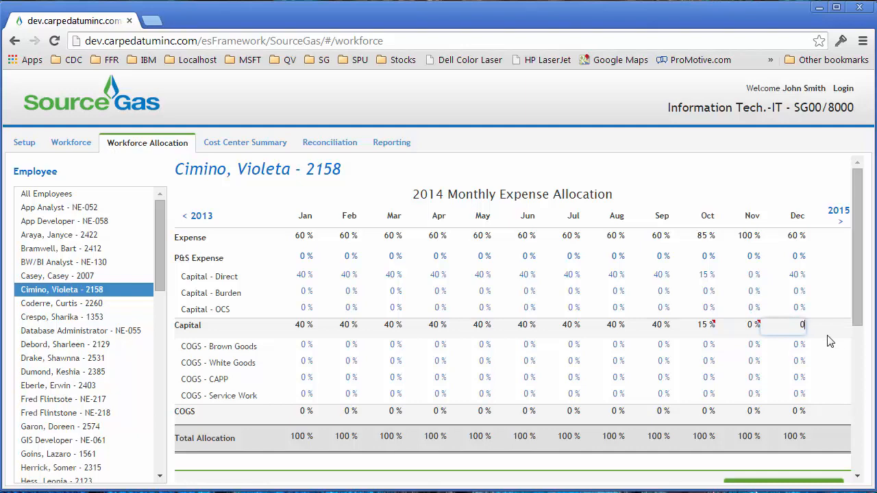
Run the employee expense allocation with the edited percentages and dismiss its progress dialog
left_click(858, 478)
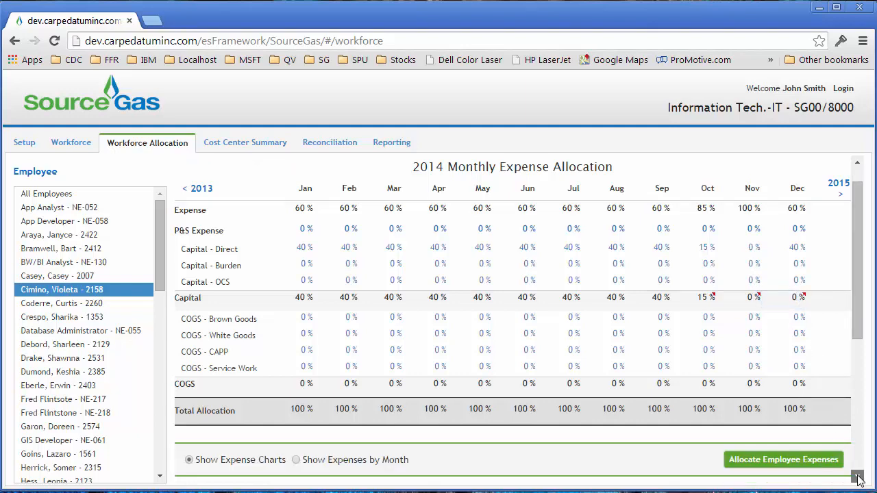
left_click(858, 478)
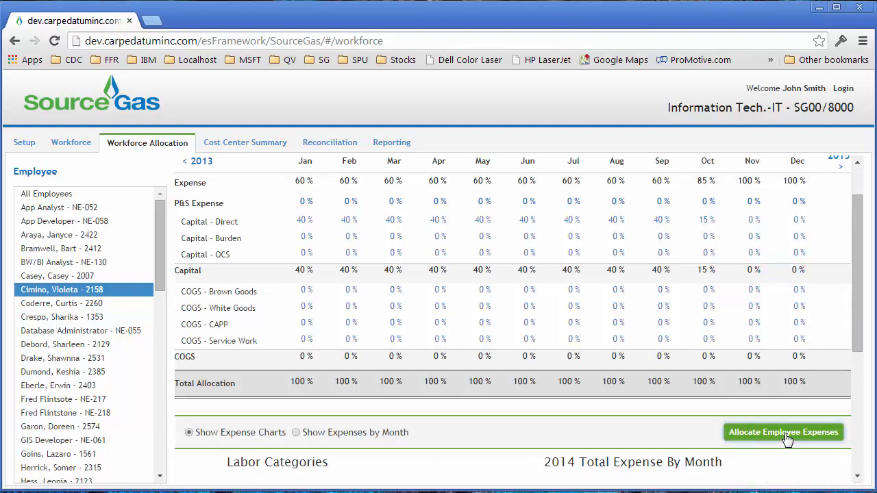
left_click(787, 434)
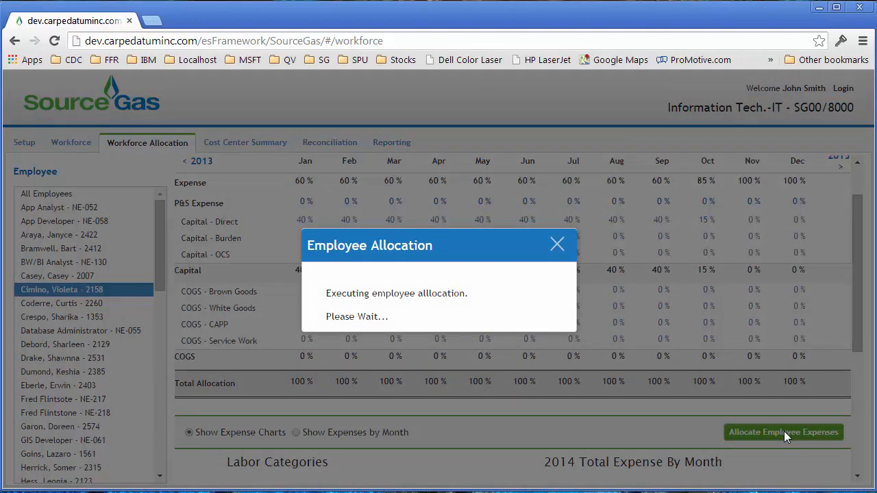
left_click(557, 245)
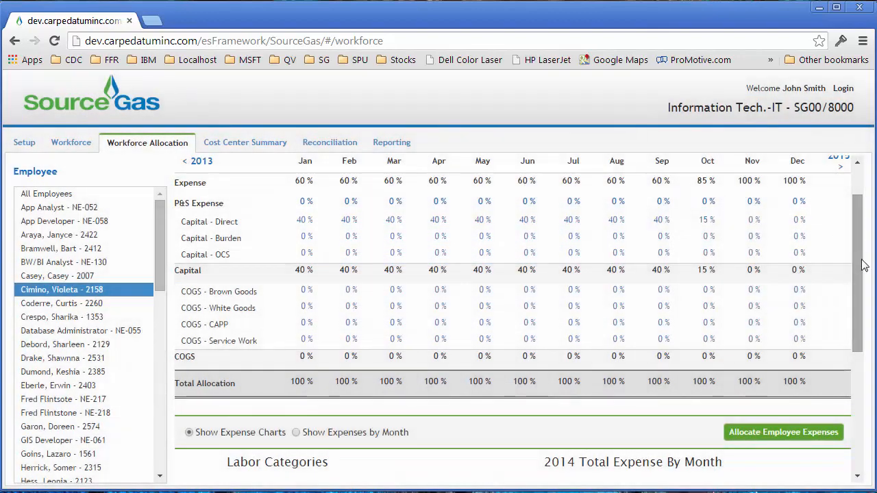
Review the reallocated employee's 2014 percentages, expense charts and monthly expense breakdown
scroll(862, 264, "up", 2)
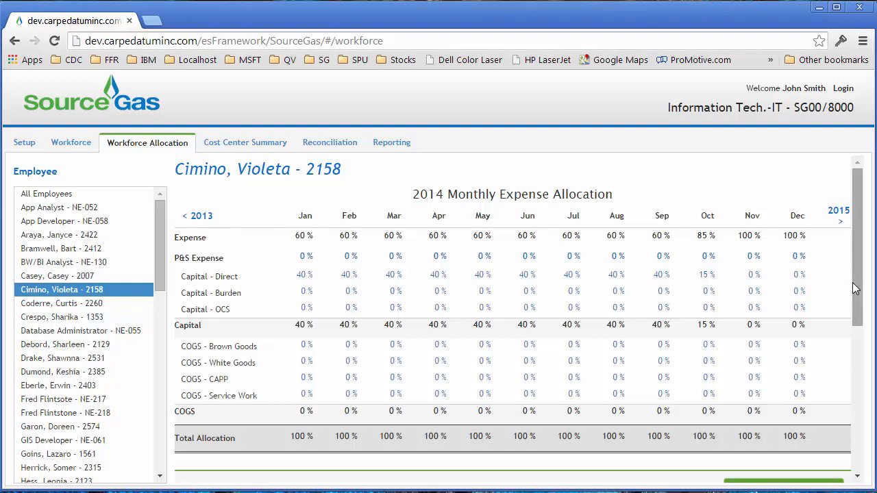
left_click_drag(856, 290, 861, 433)
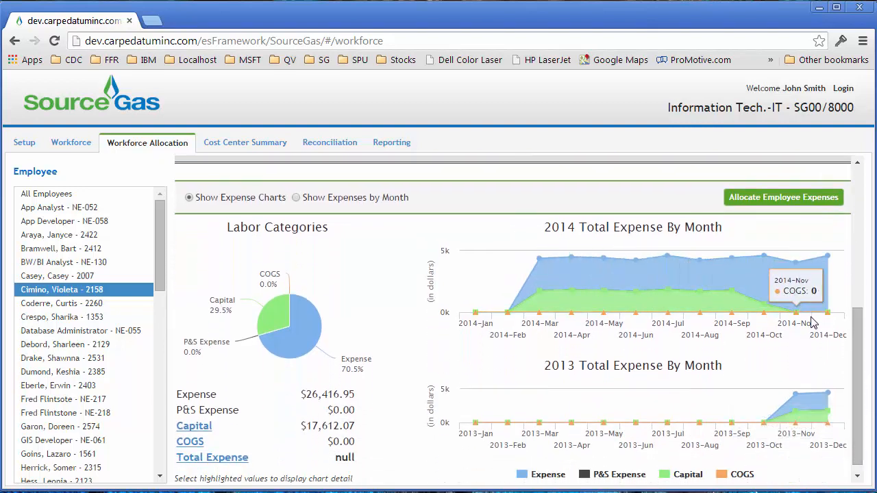
left_click(296, 198)
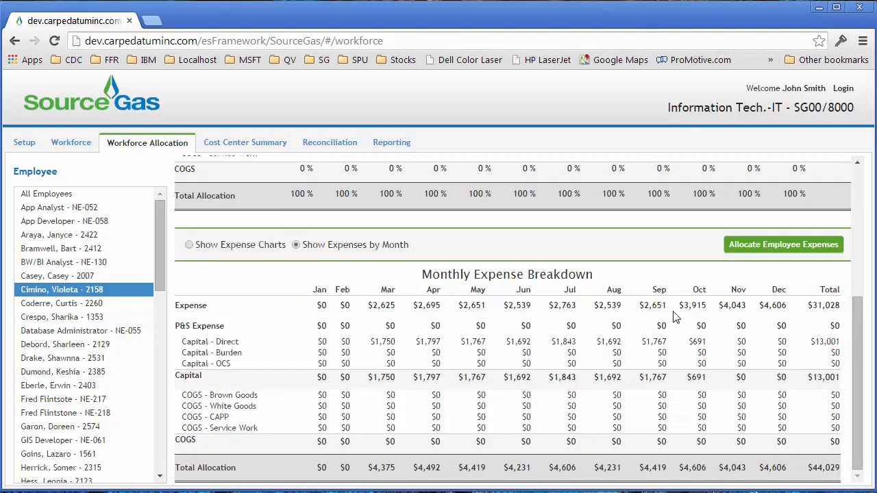
left_click_drag(860, 322, 861, 195)
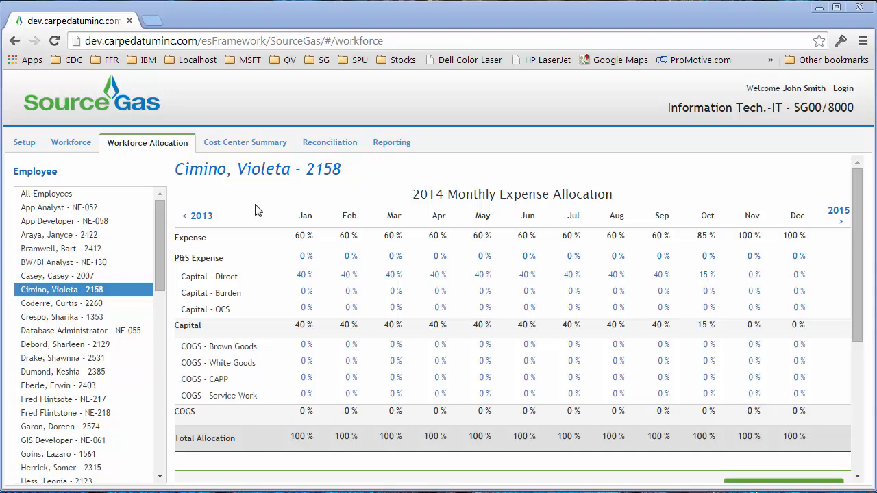
Review the cost center summary, including the expenses by job code chart, and open its analysis in TM1
left_click(244, 145)
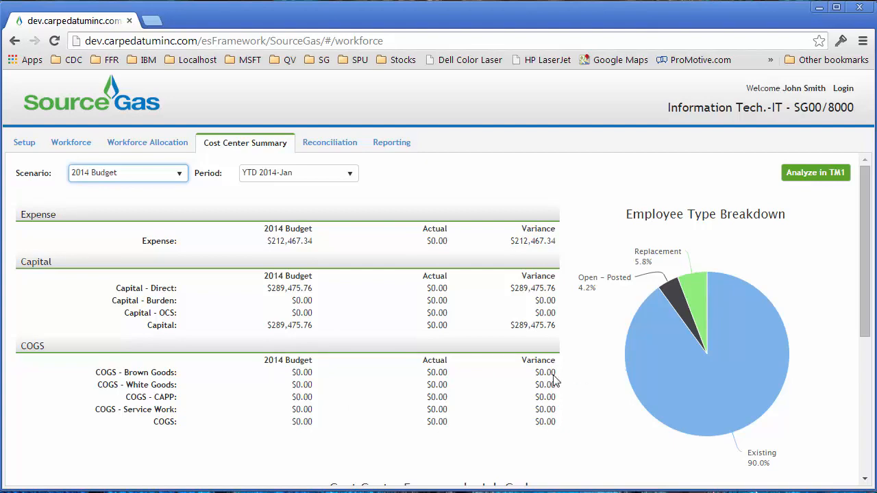
scroll(552, 382, "down", 4)
mouse_move(506, 341)
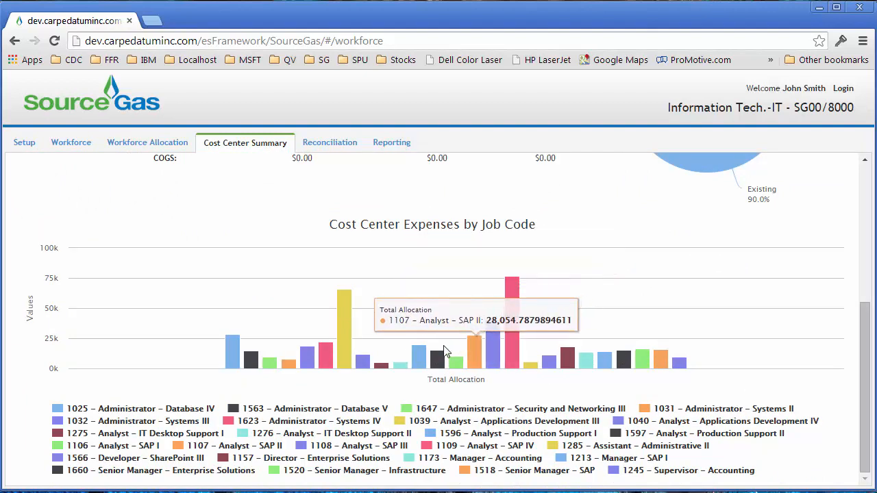
scroll(264, 222, "up", 4)
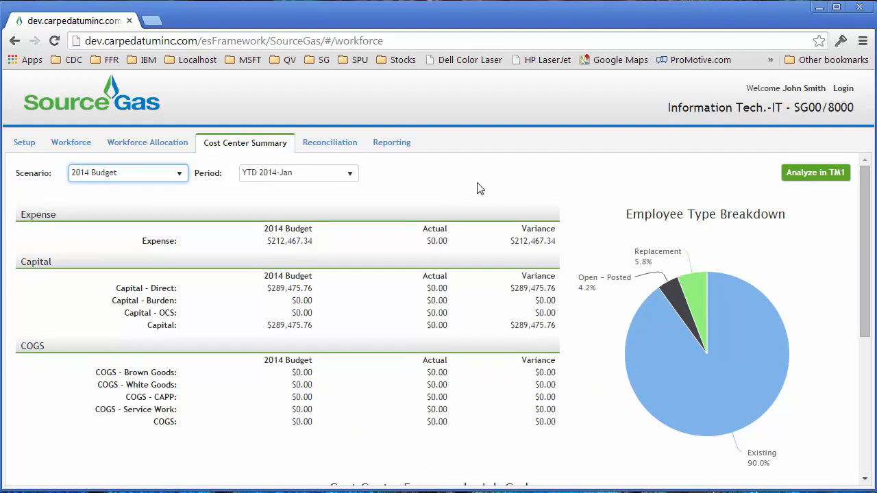
left_click(813, 177)
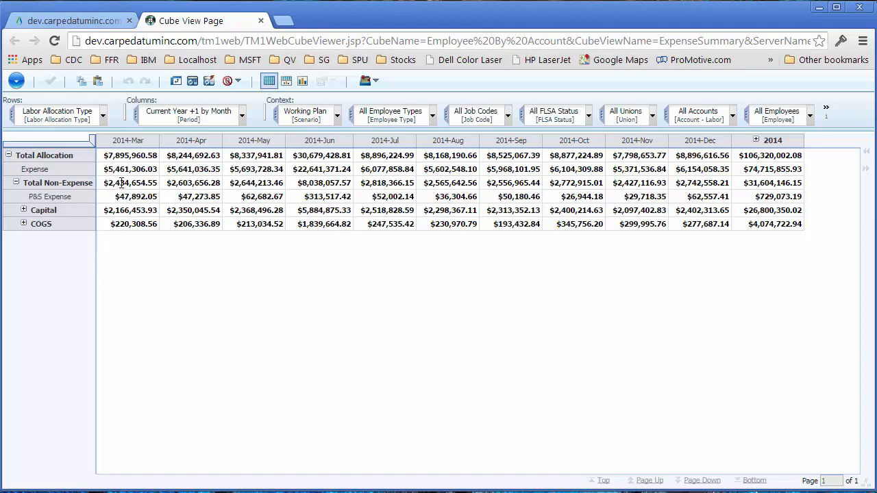
Return to the planning application and view the Labor reports Employee Comp By Alloc Type and Employee Planning.xlsx
left_click(100, 24)
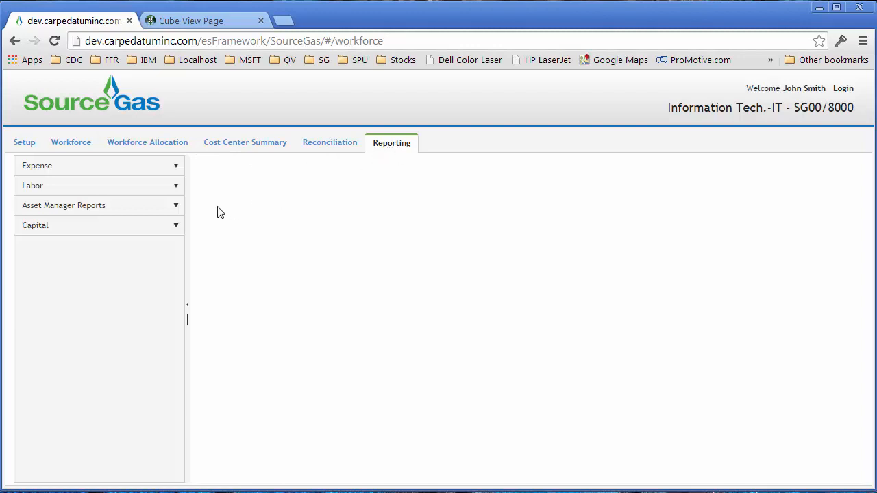
left_click(176, 191)
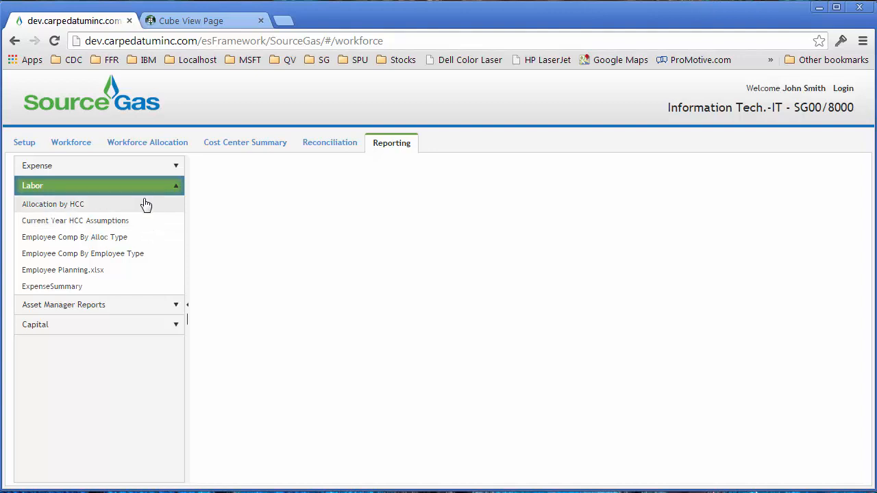
left_click(85, 241)
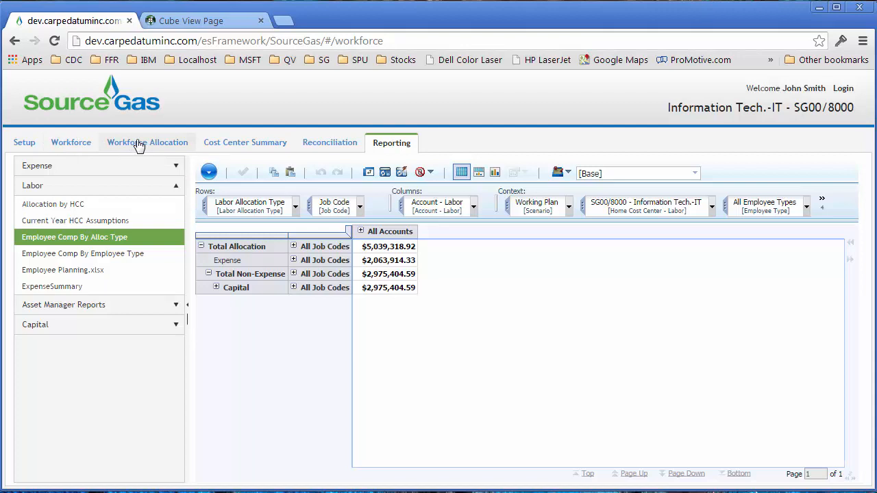
left_click(80, 273)
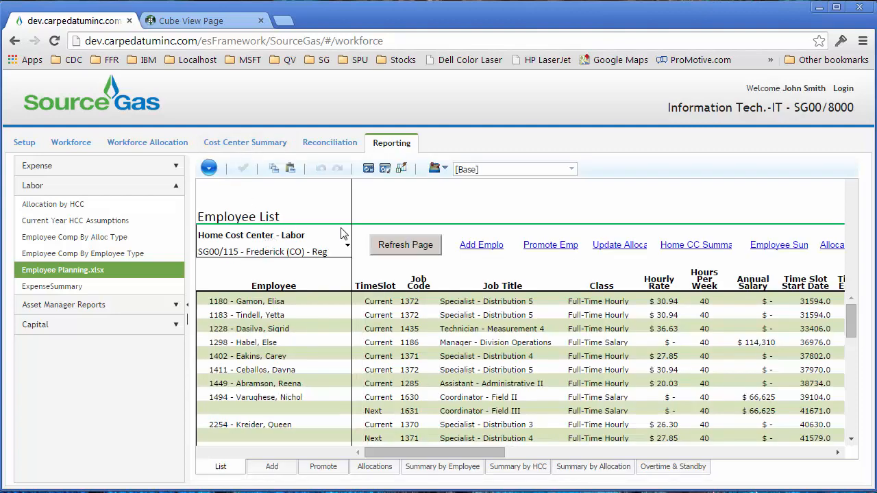
Expand the report area, open the Add New Employee form from the Employee List and view its job code choices, keeping All Job Codes
left_click(187, 305)
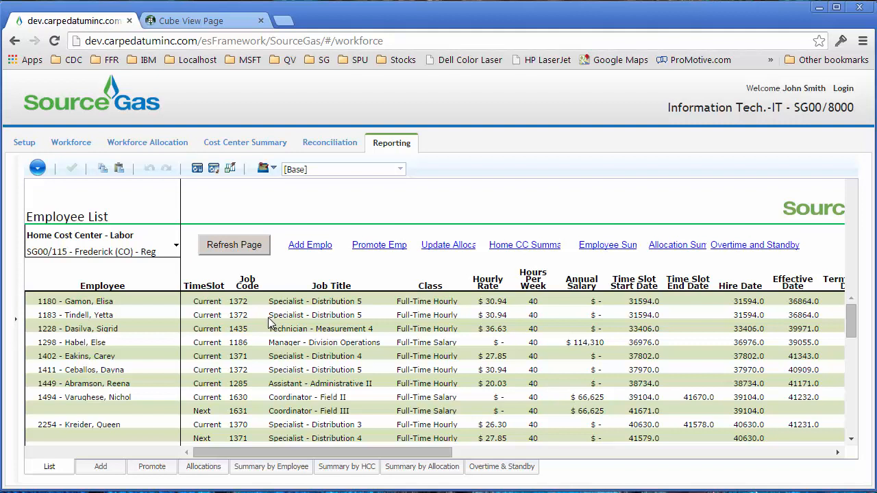
left_click(313, 248)
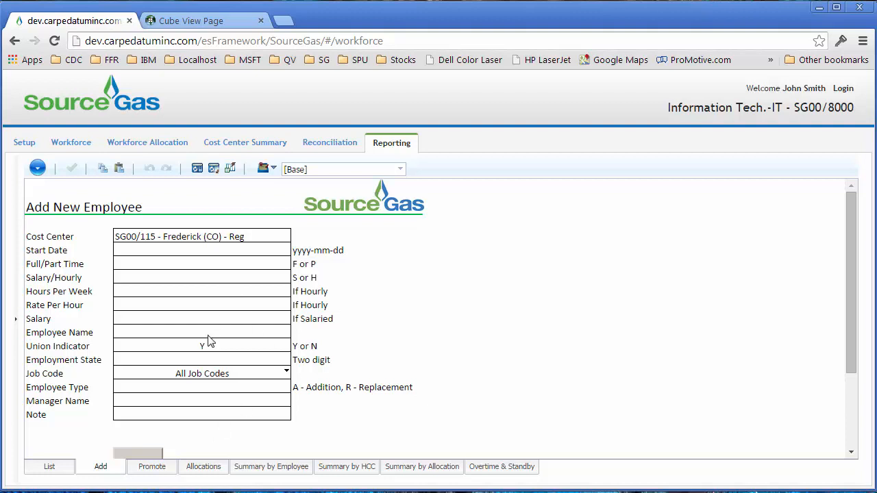
left_click(286, 372)
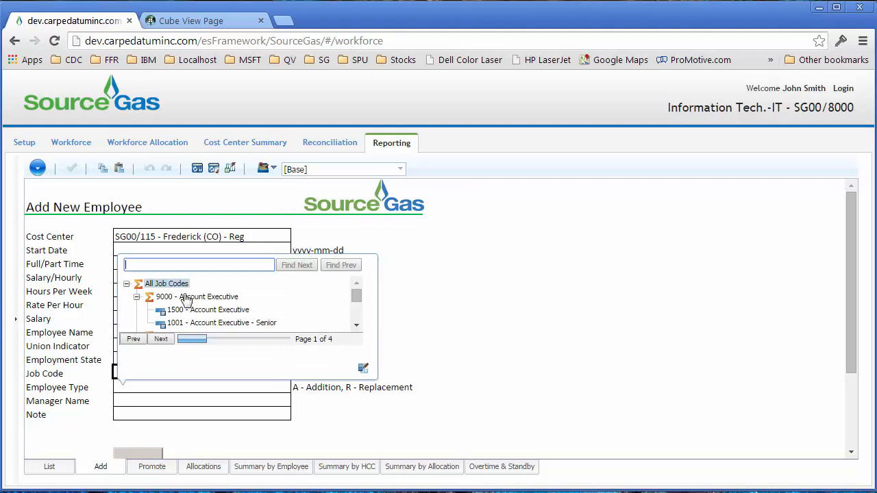
left_click(167, 283)
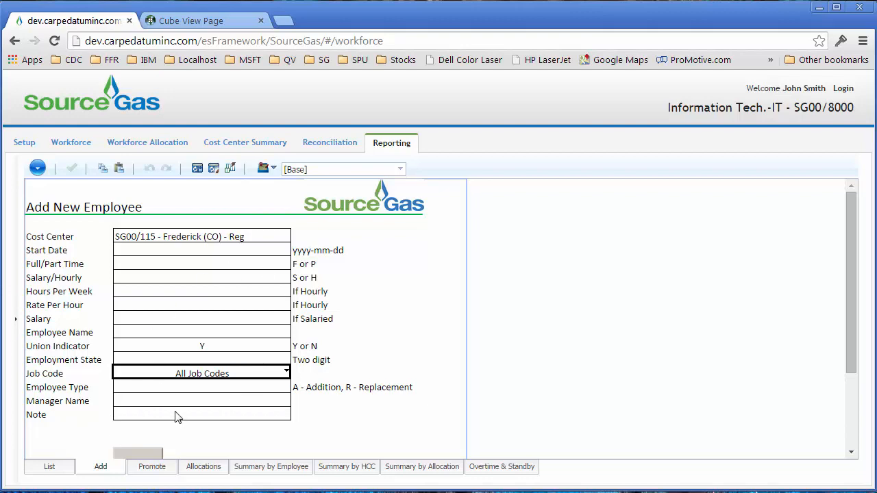
Leave the Add New Employee form for the Employee List and return to the Workforce page's employee grid
left_click(59, 469)
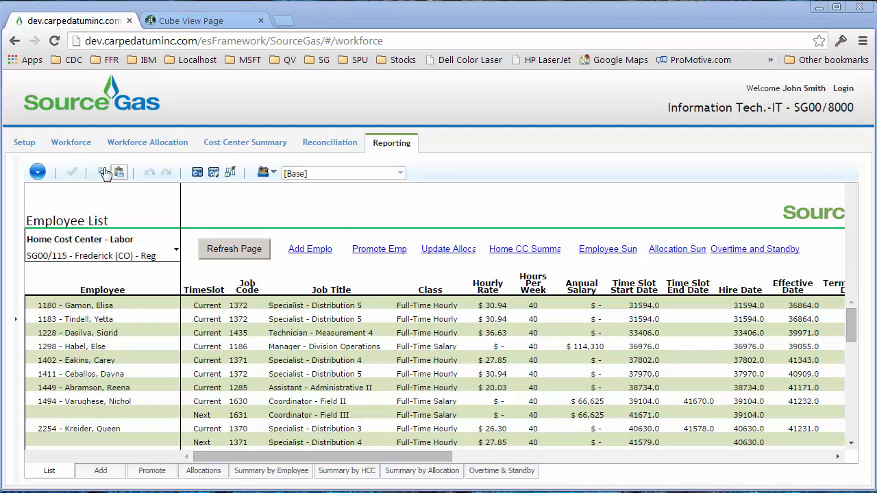
left_click(72, 145)
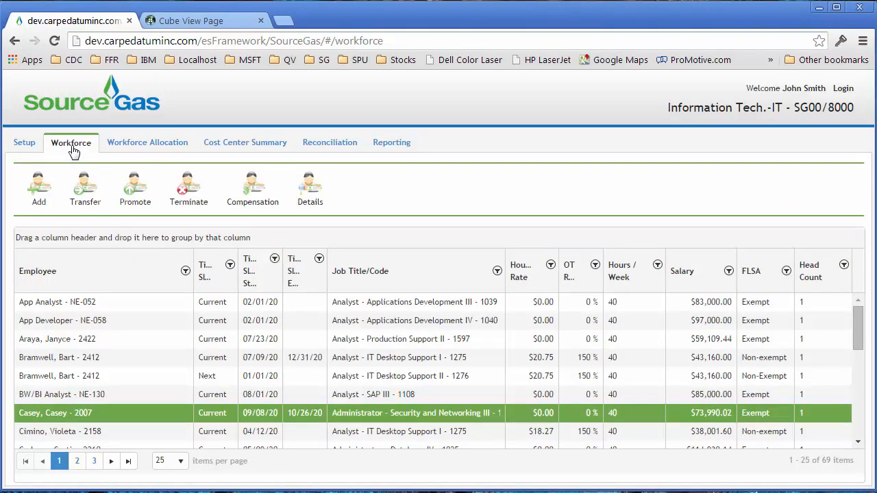